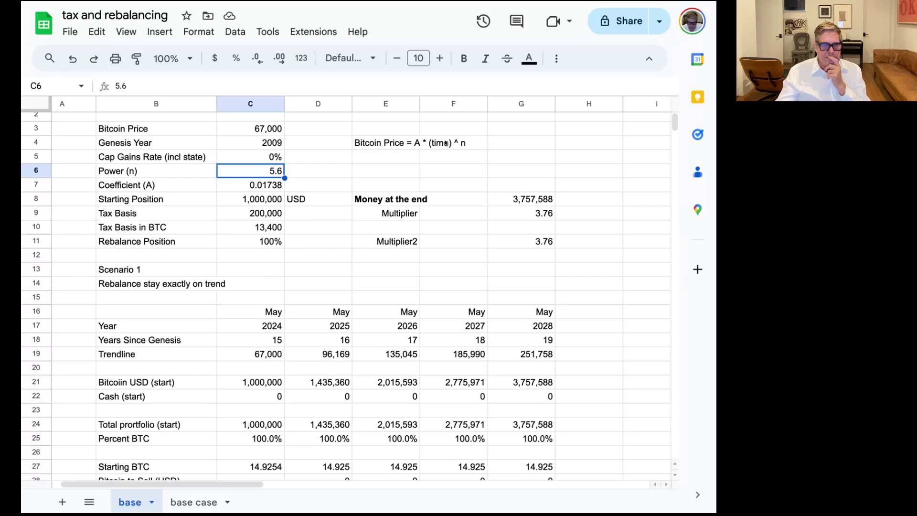
# - Inspect the Bitcoin Price input value in the input block
pyautogui.click(275, 131)
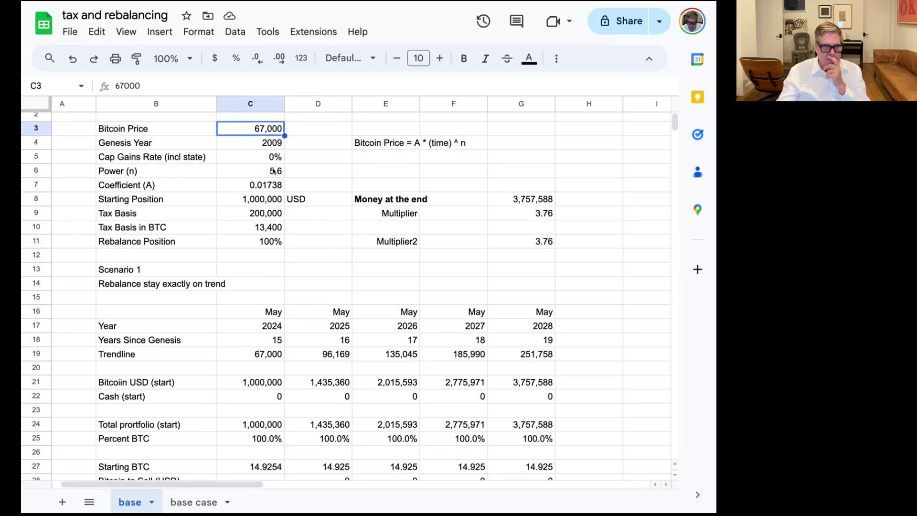
pyautogui.scroll(-1, 273, 171)
pyautogui.scroll(1, 274, 172)
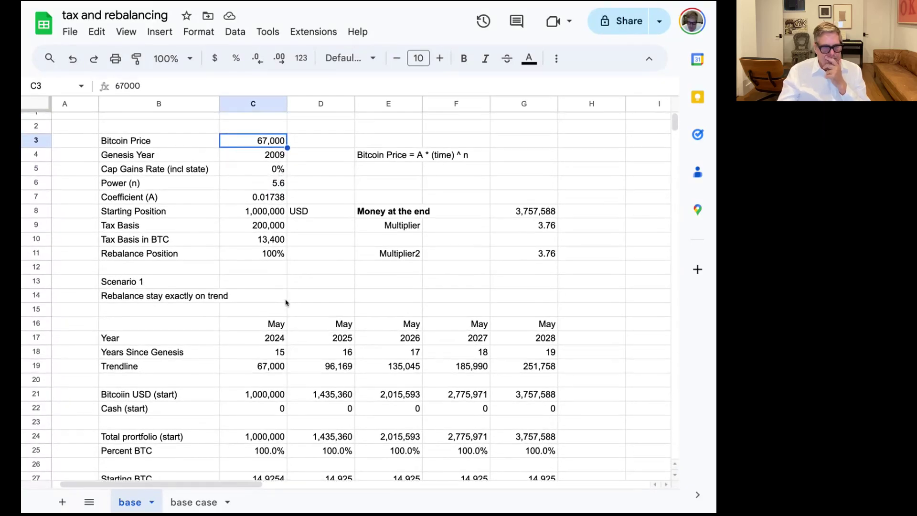
# - Check the formula behind the 2024 Trendline value
pyautogui.click(264, 369)
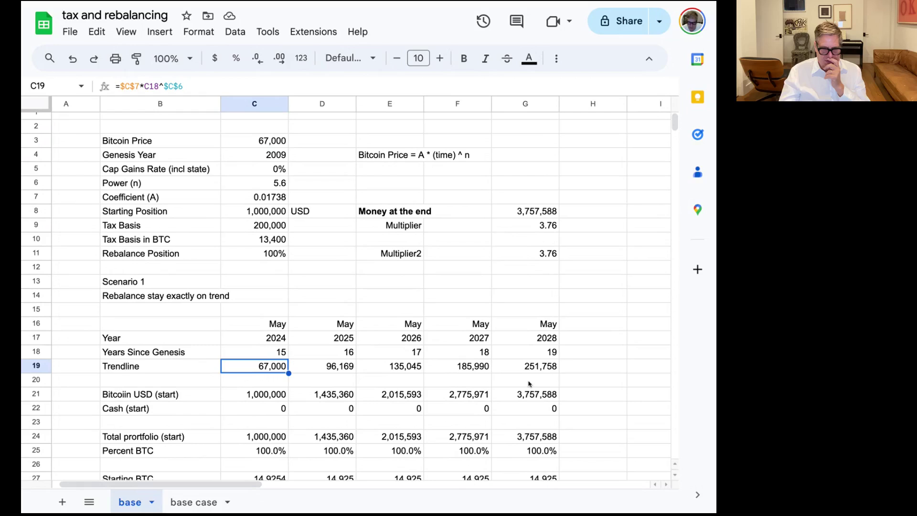
pyautogui.scroll(-2, 528, 385)
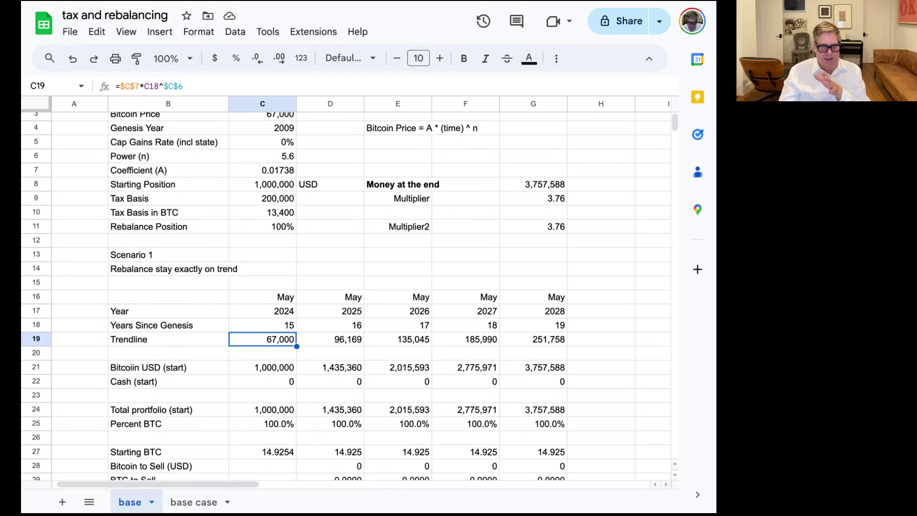
pyautogui.scroll(2, 273, 249)
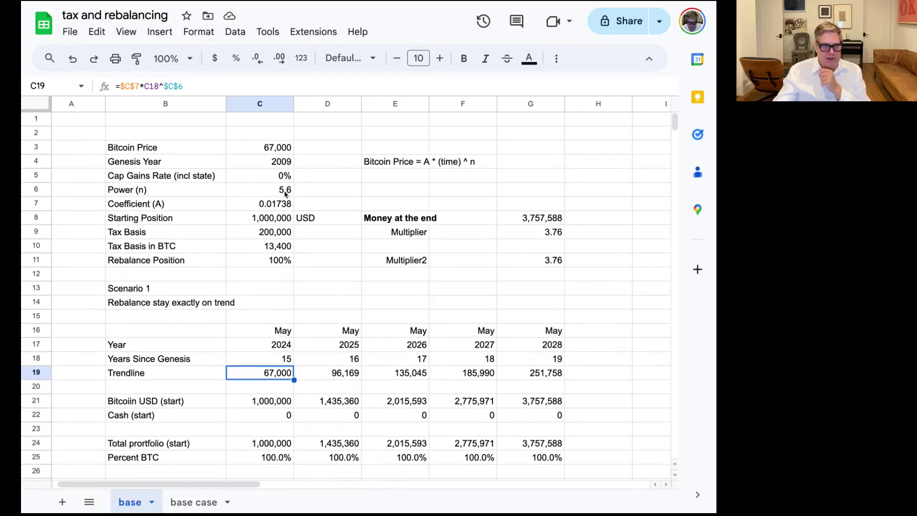
pyautogui.hscroll(-1, 287, 181)
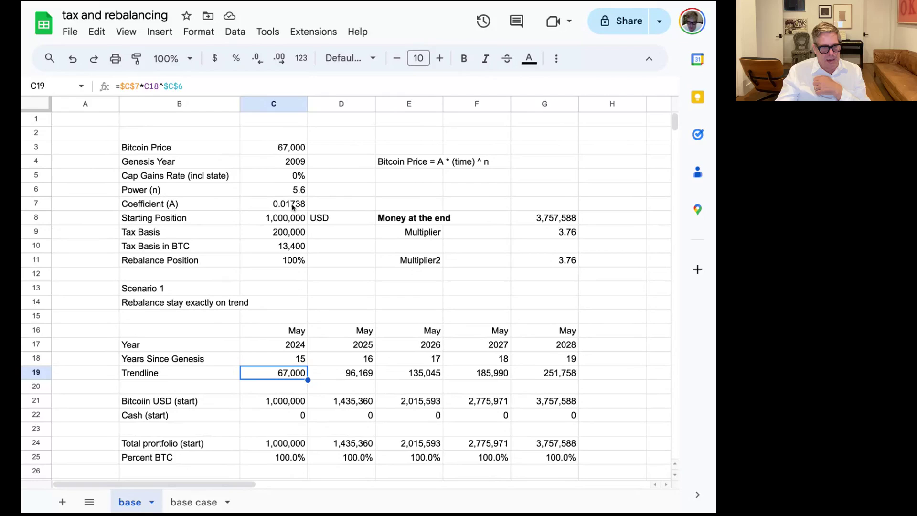
pyautogui.scroll(-1, 294, 215)
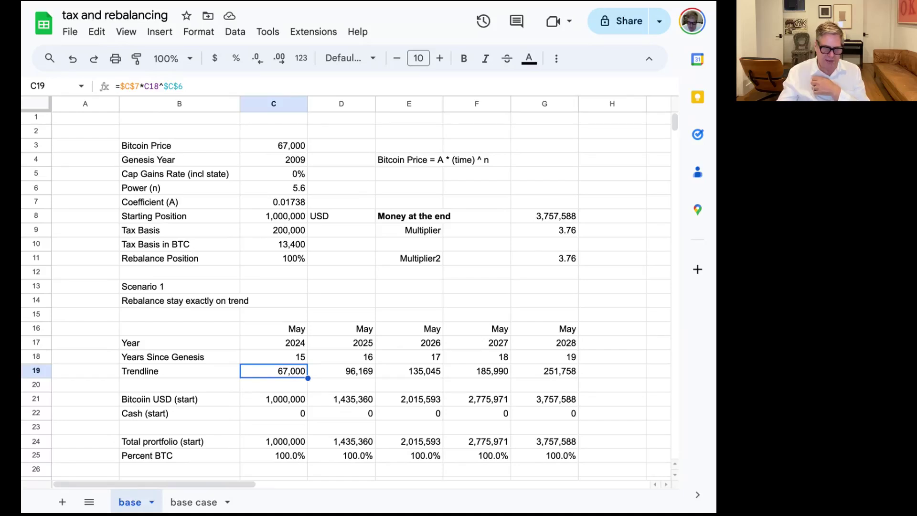
pyautogui.scroll(-2, 274, 233)
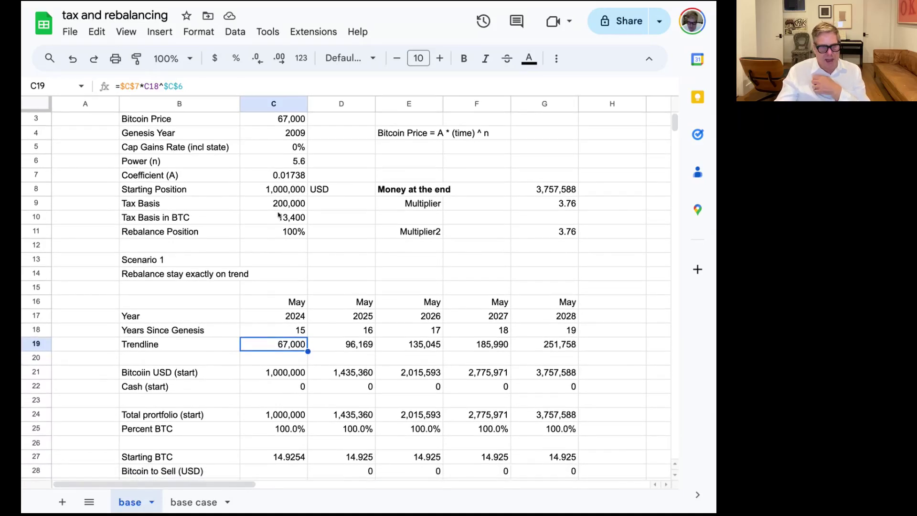
pyautogui.scroll(1, 278, 214)
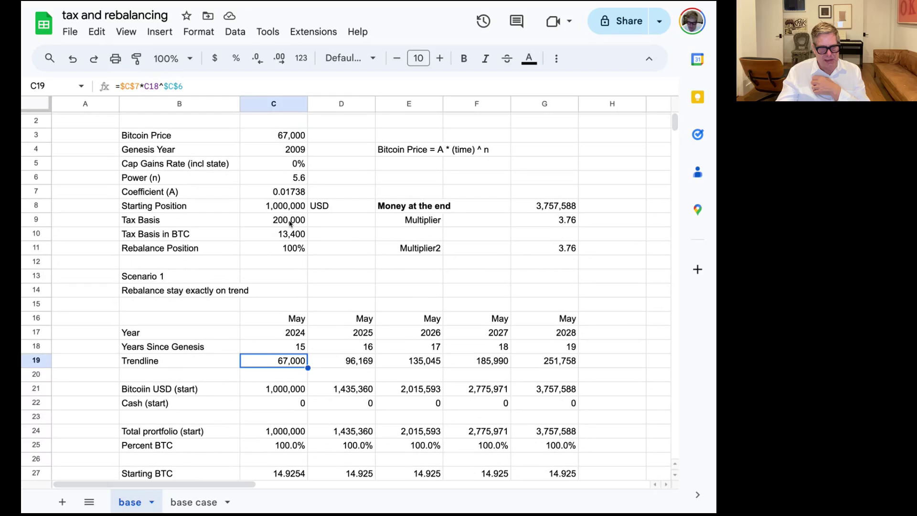
pyautogui.scroll(1, 291, 224)
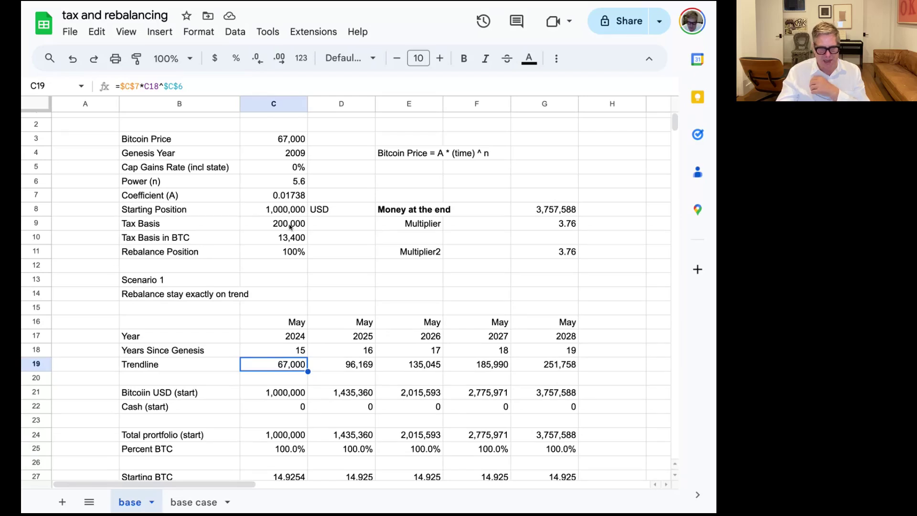
# - Scroll down through the scenario rebalancing tables to review the yearly values
pyautogui.scroll(-1, 277, 227)
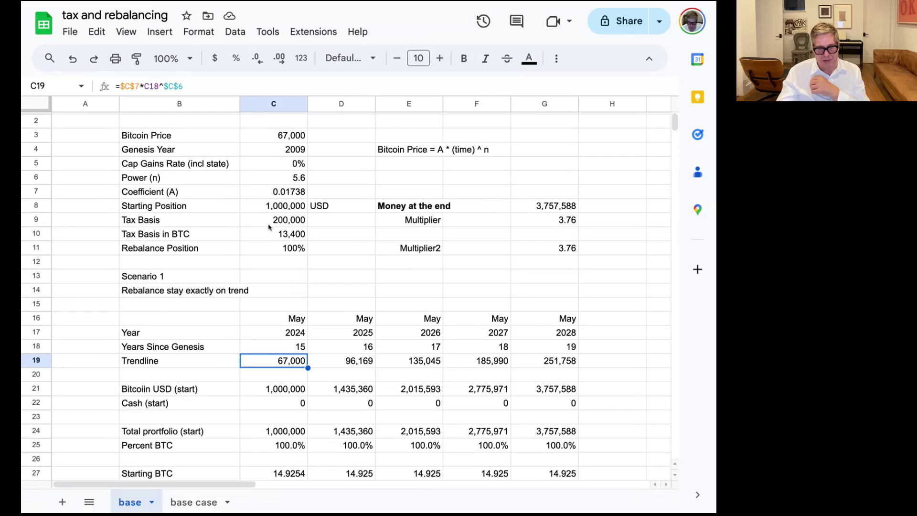
pyautogui.scroll(1, 269, 227)
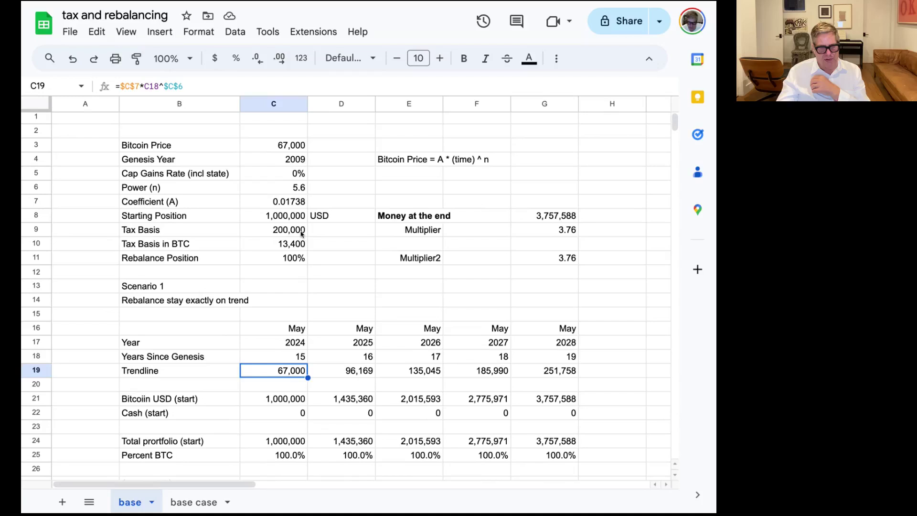
pyautogui.scroll(1, 300, 233)
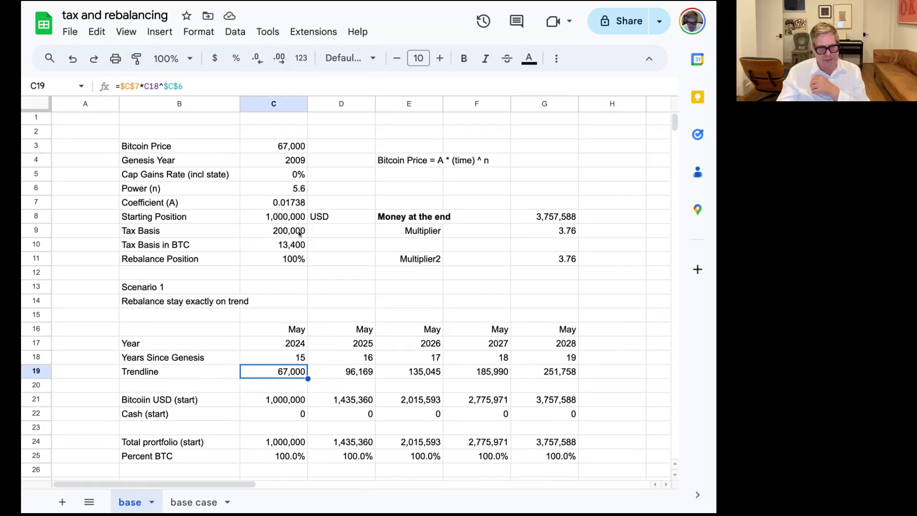
pyautogui.scroll(1, 285, 238)
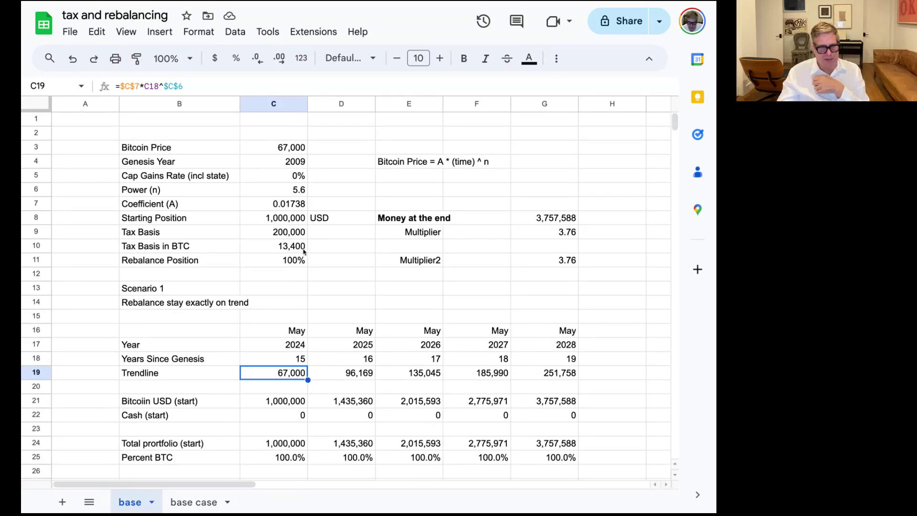
pyautogui.scroll(-2, 304, 252)
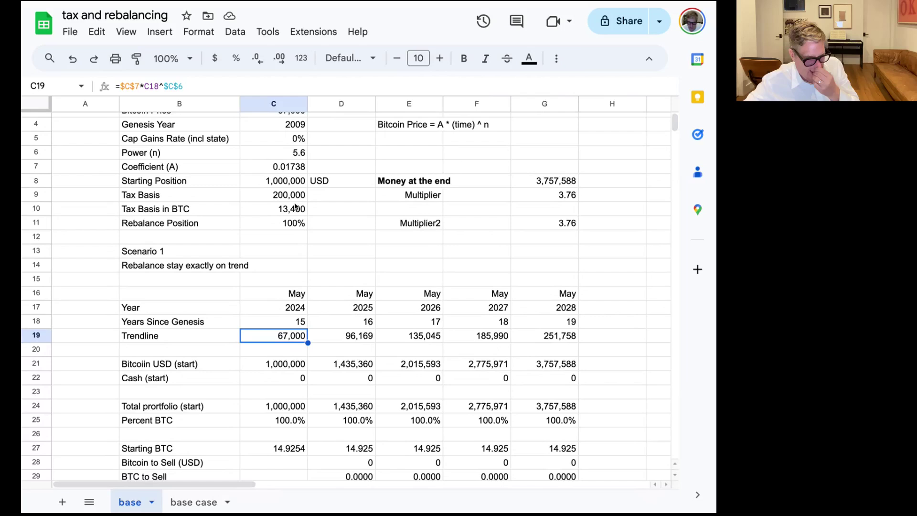
pyautogui.scroll(-1, 296, 206)
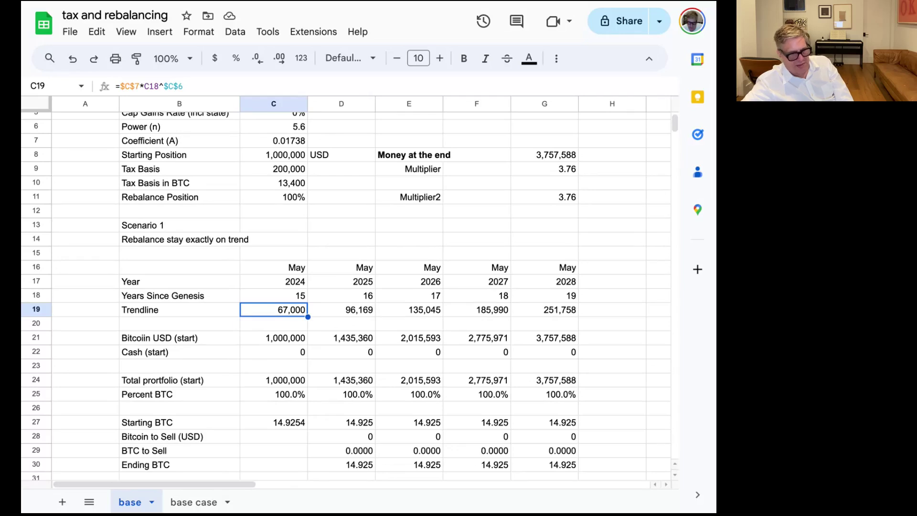
pyautogui.scroll(-1, 224, 290)
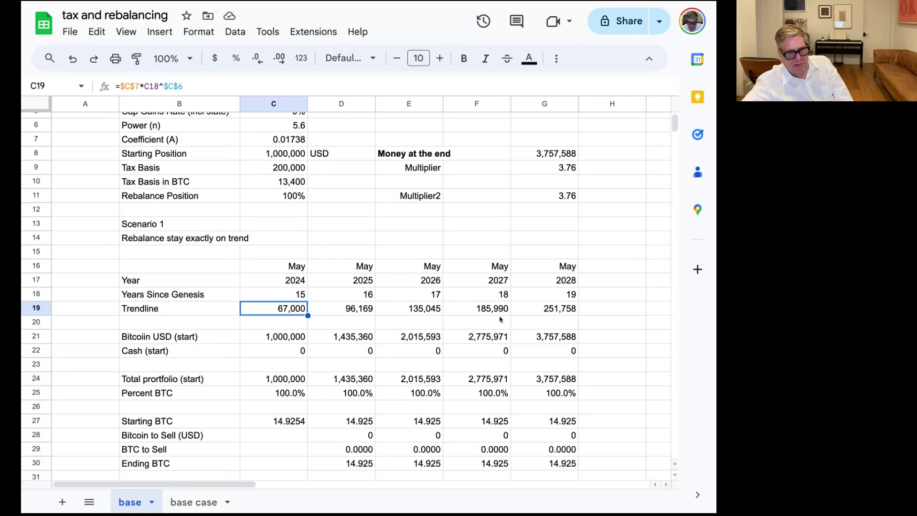
pyautogui.scroll(-1, 549, 311)
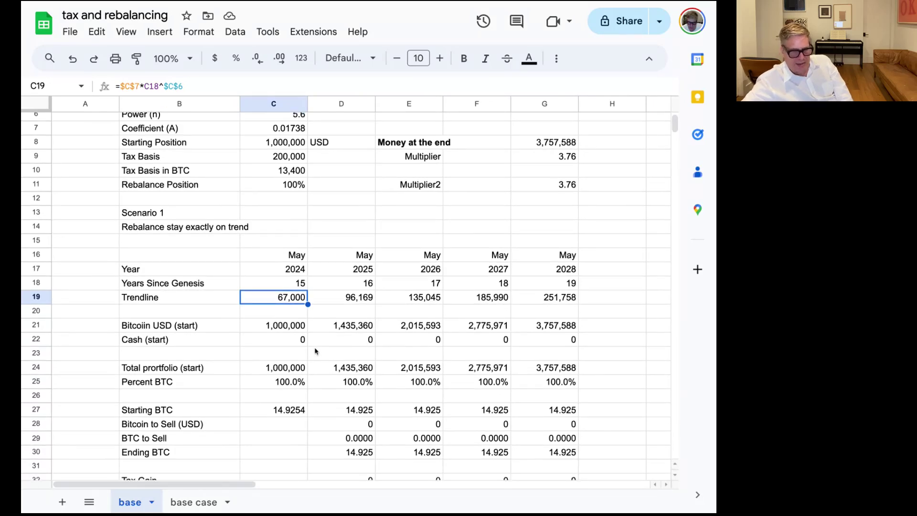
pyautogui.scroll(-1, 314, 350)
pyautogui.scroll(-5, 314, 352)
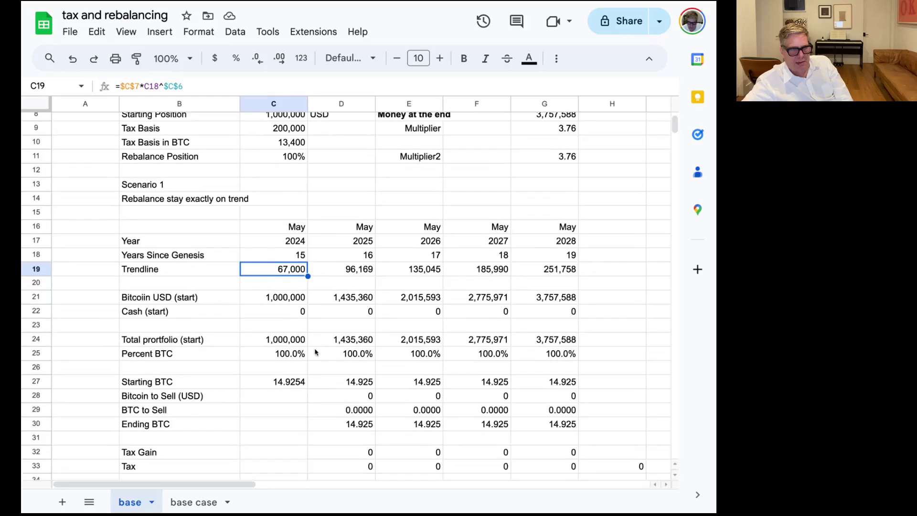
pyautogui.scroll(-3, 316, 351)
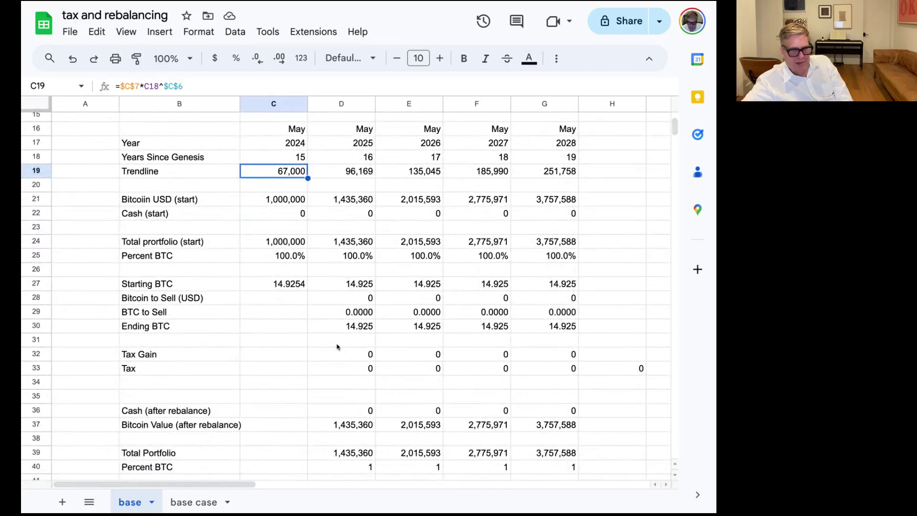
# - Change the Rebalance Position input to 60%
pyautogui.scroll(5, 343, 368)
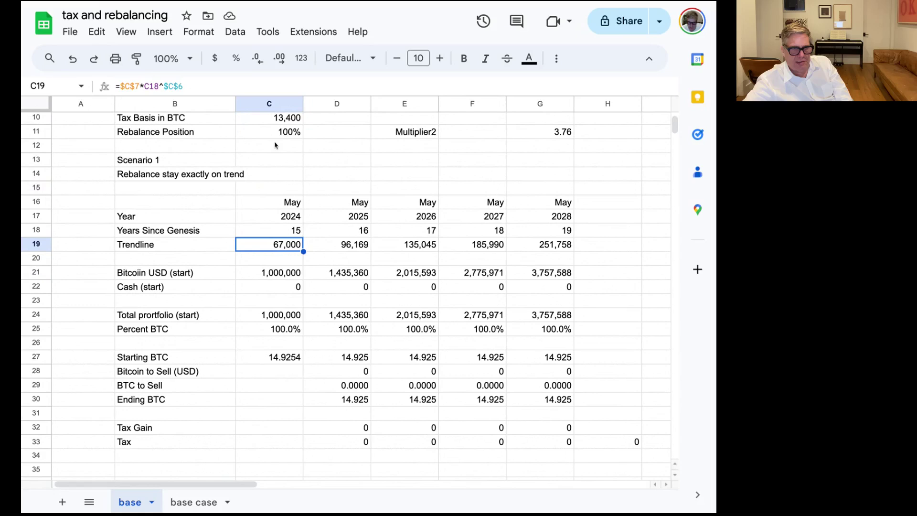
pyautogui.doubleClick(285, 131)
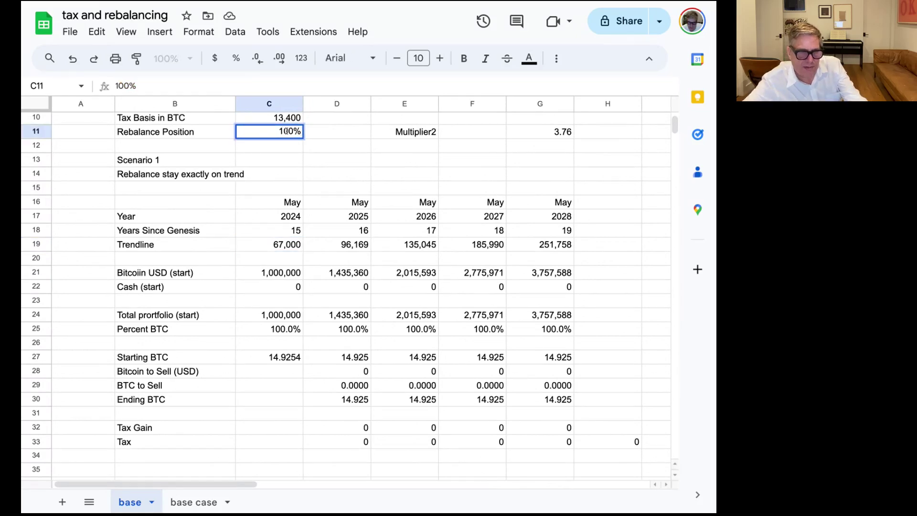
pyautogui.moveTo(288, 130); pyautogui.dragTo(279, 131)
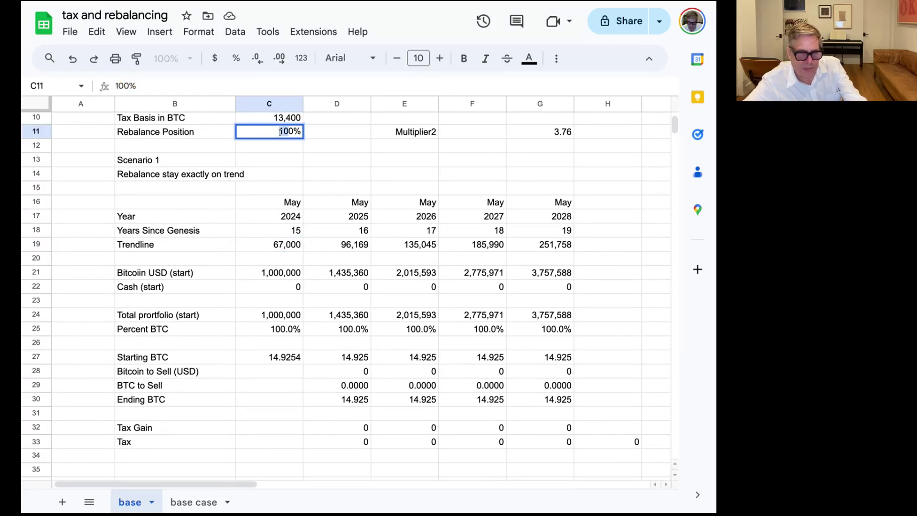
pyautogui.write('6')
pyautogui.click(334, 244)
# - Review the Scenario 1 table to see the effect of the 60% rebalance position
pyautogui.scroll(-2, 379, 311)
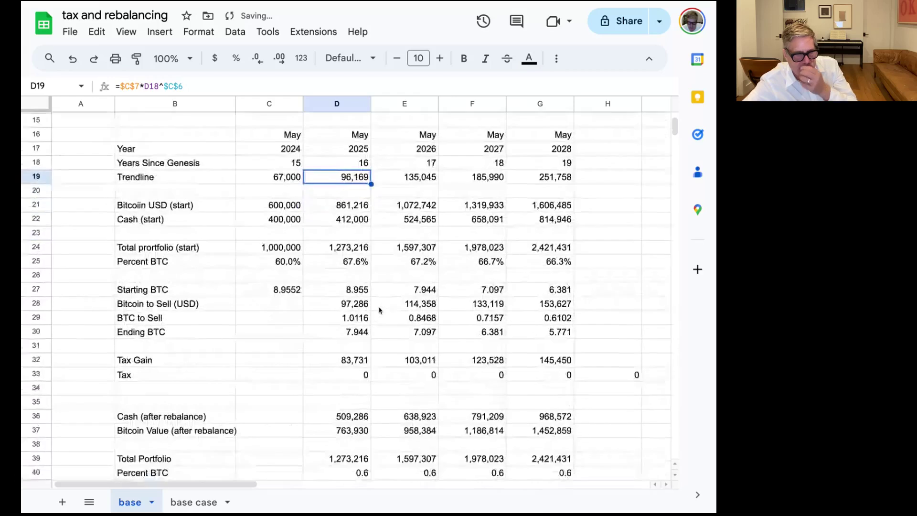
pyautogui.scroll(-2, 380, 311)
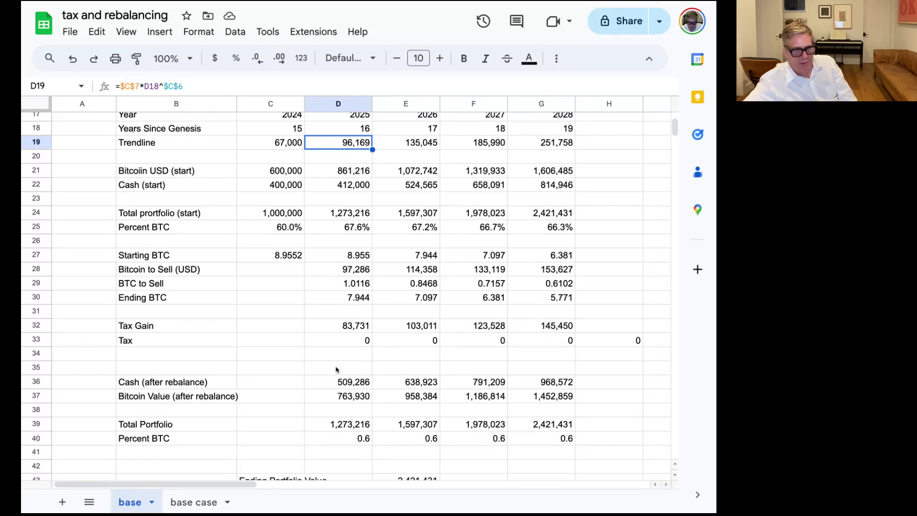
pyautogui.scroll(2, 286, 262)
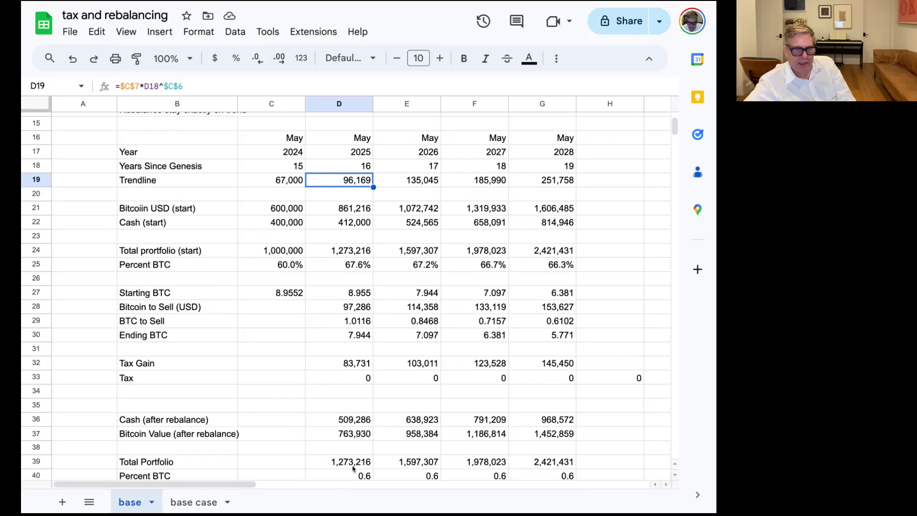
pyautogui.scroll(-1, 353, 467)
pyautogui.scroll(-1, 353, 467)
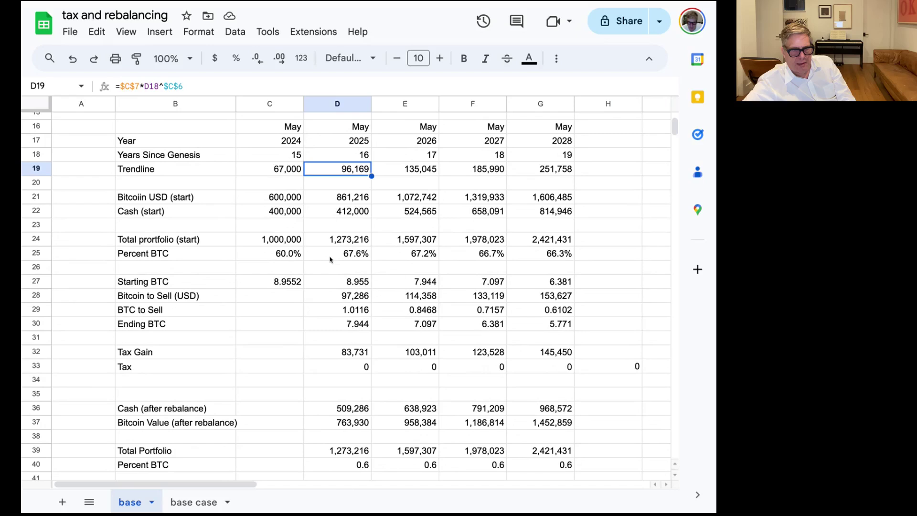
pyautogui.hscroll(1, 341, 296)
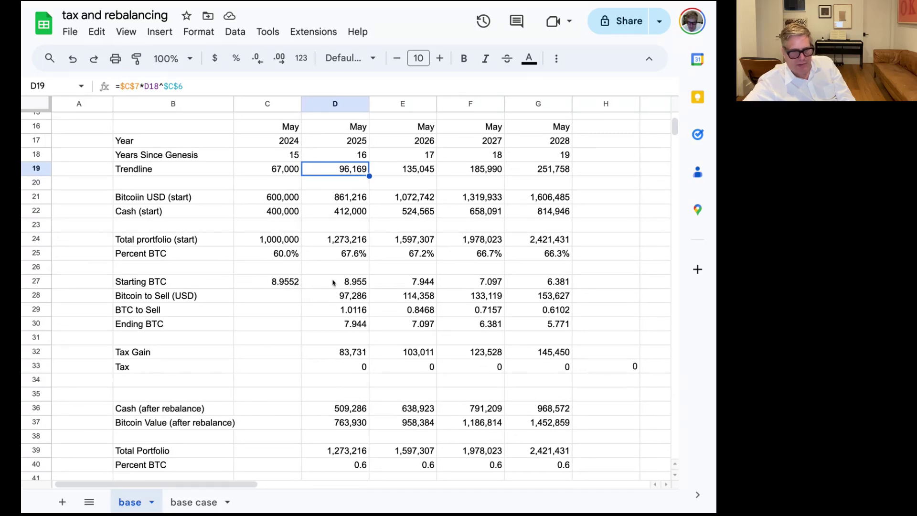
pyautogui.hscroll(-1, 333, 284)
pyautogui.scroll(1, 334, 283)
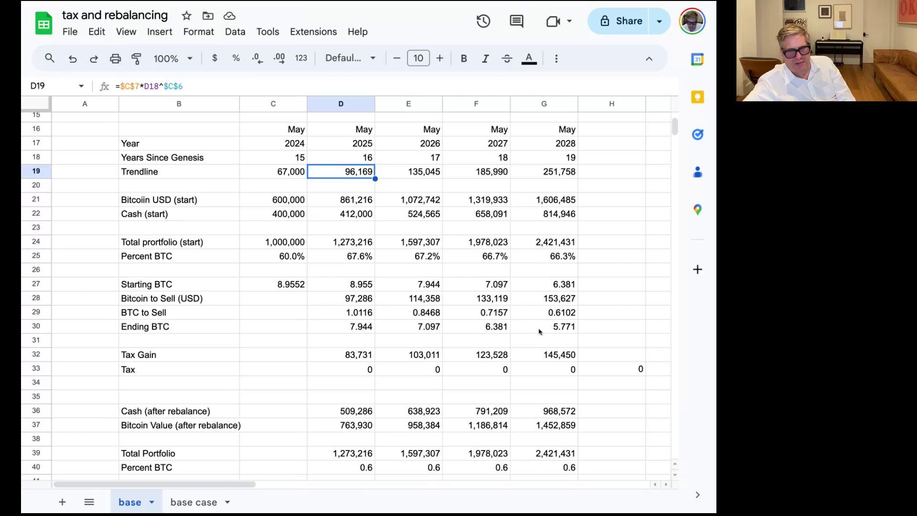
pyautogui.scroll(-1, 538, 330)
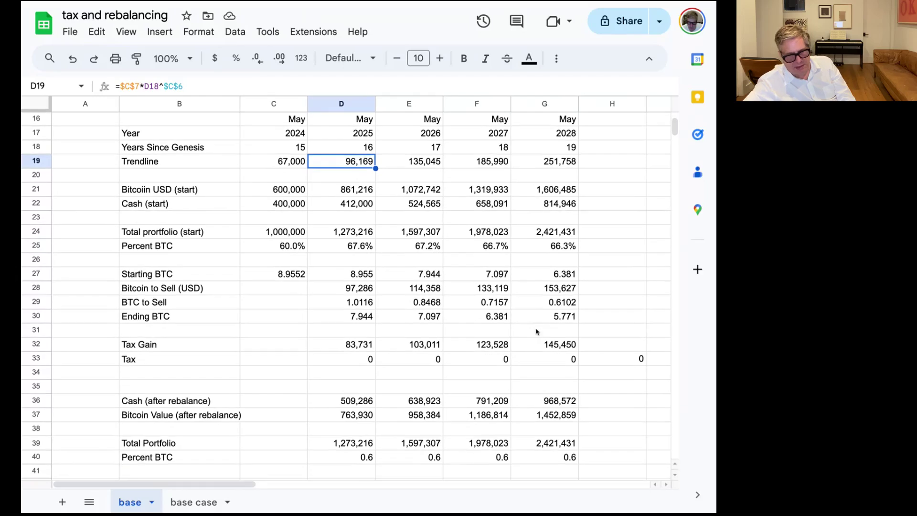
pyautogui.scroll(1, 545, 321)
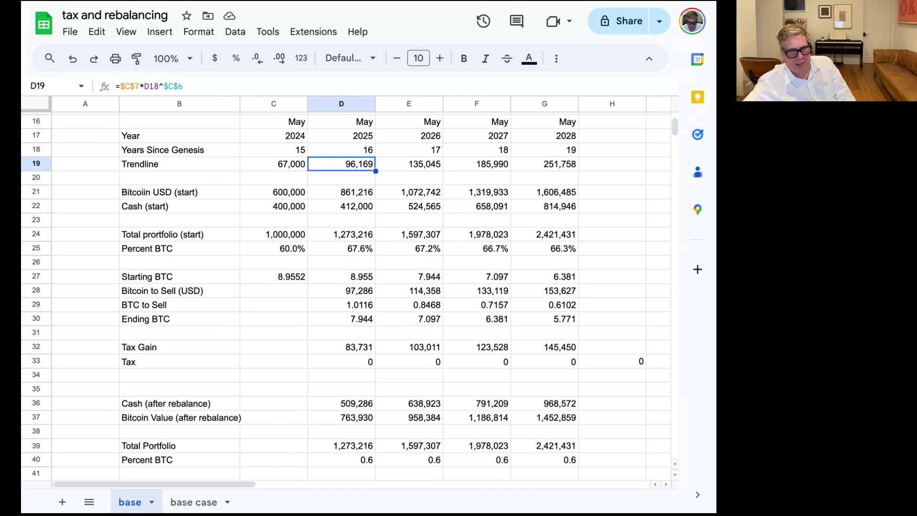
pyautogui.scroll(1, 345, 297)
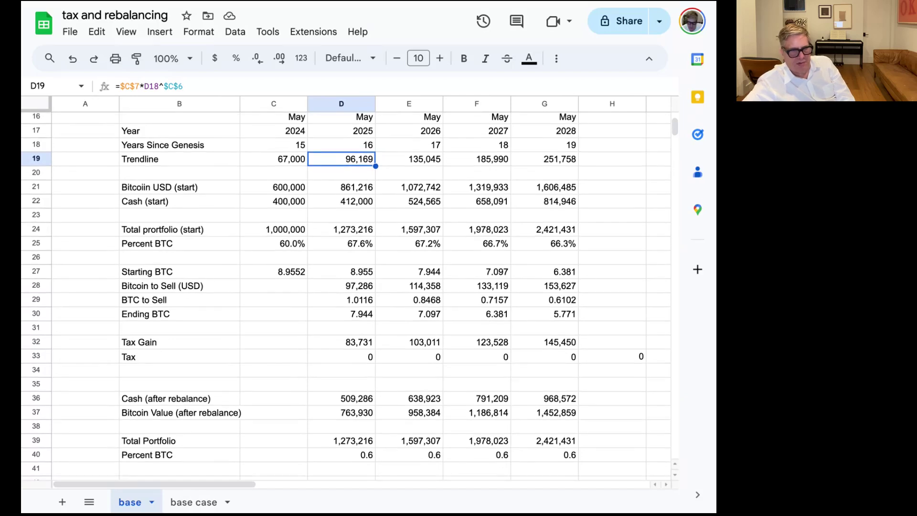
pyautogui.scroll(1, 345, 296)
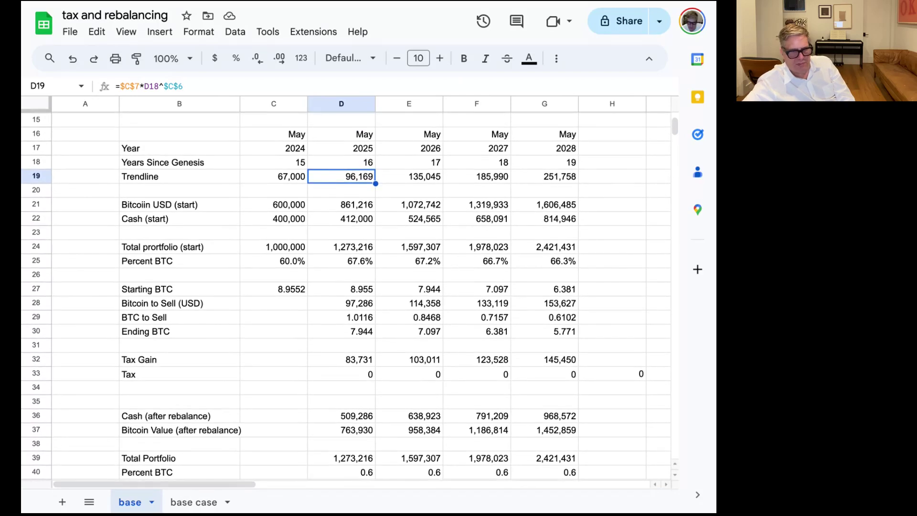
pyautogui.scroll(-1, 345, 296)
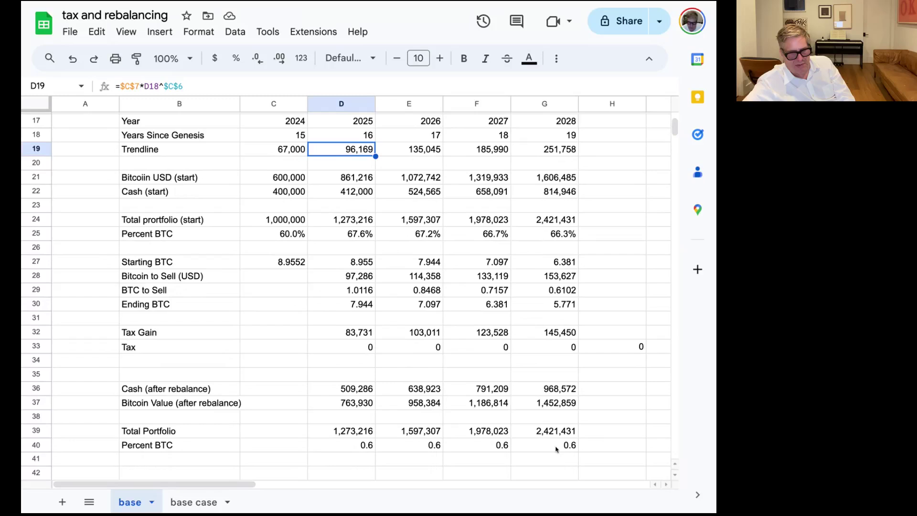
pyautogui.scroll(-1, 551, 445)
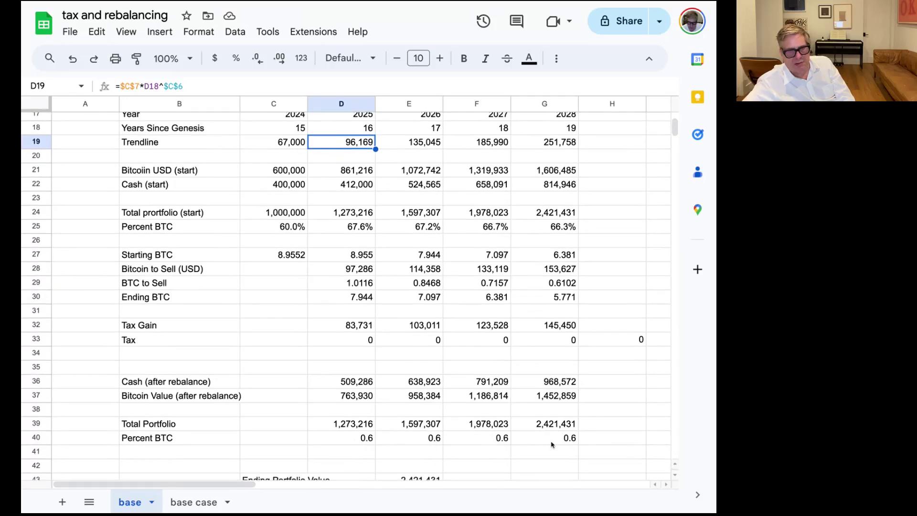
pyautogui.scroll(2, 549, 442)
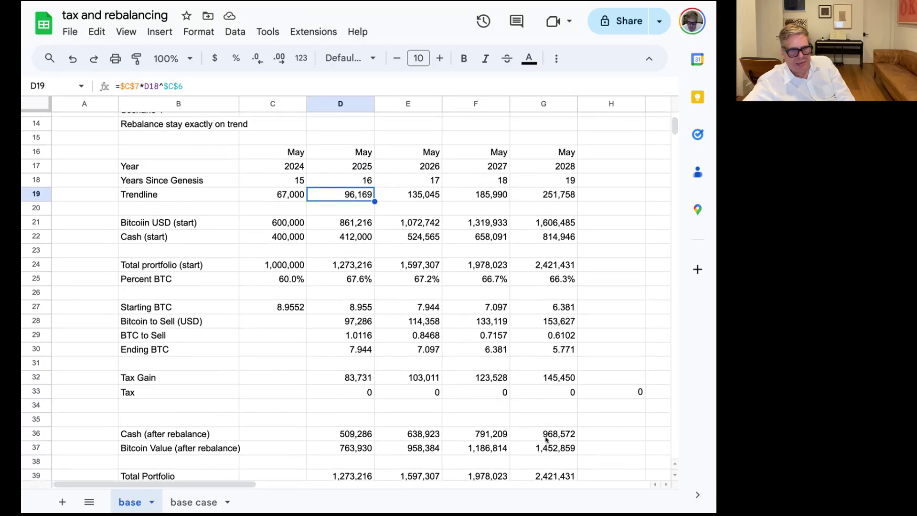
pyautogui.scroll(-1, 523, 363)
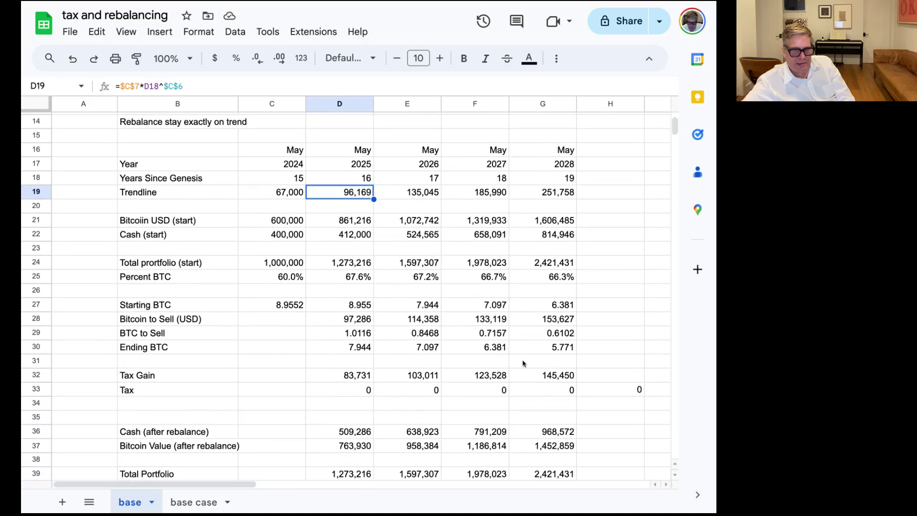
pyautogui.scroll(5, 254, 267)
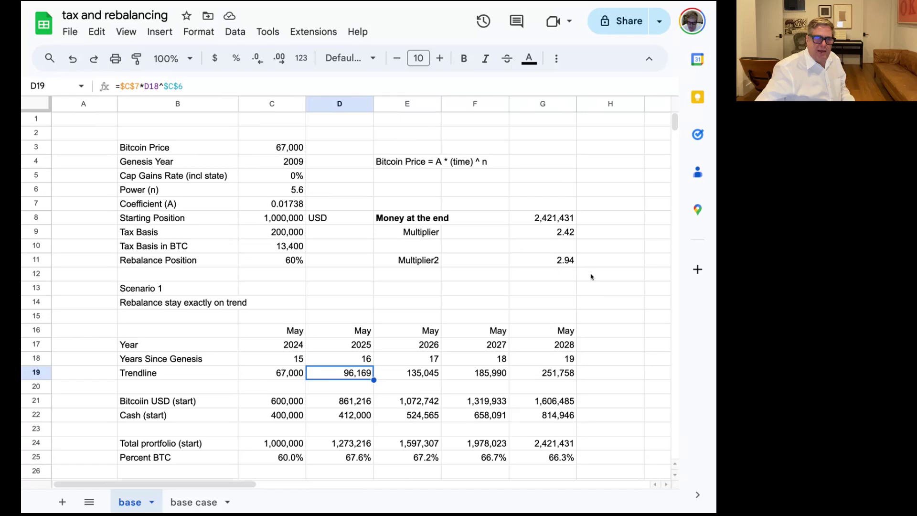
# - Move down to Scenario 2 and inspect the formula behind its 2025 bitcoin price
pyautogui.scroll(-1, 556, 260)
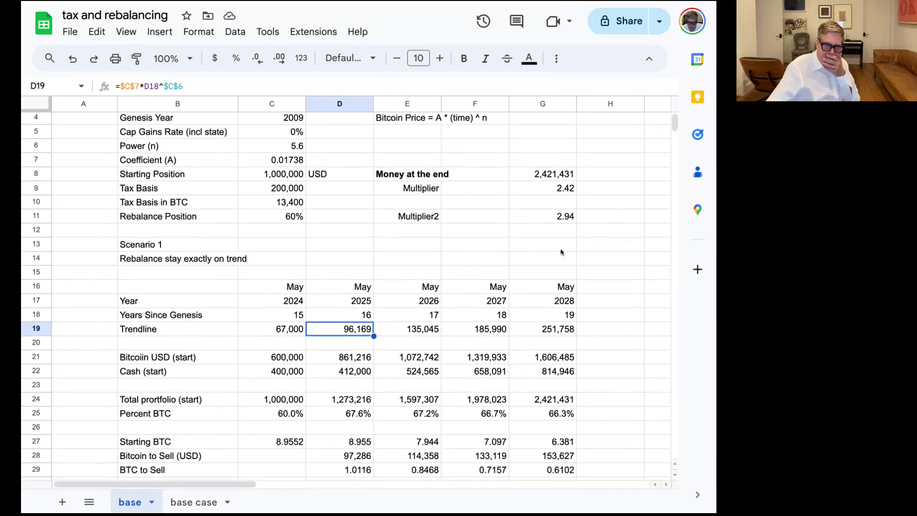
pyautogui.scroll(1, 561, 252)
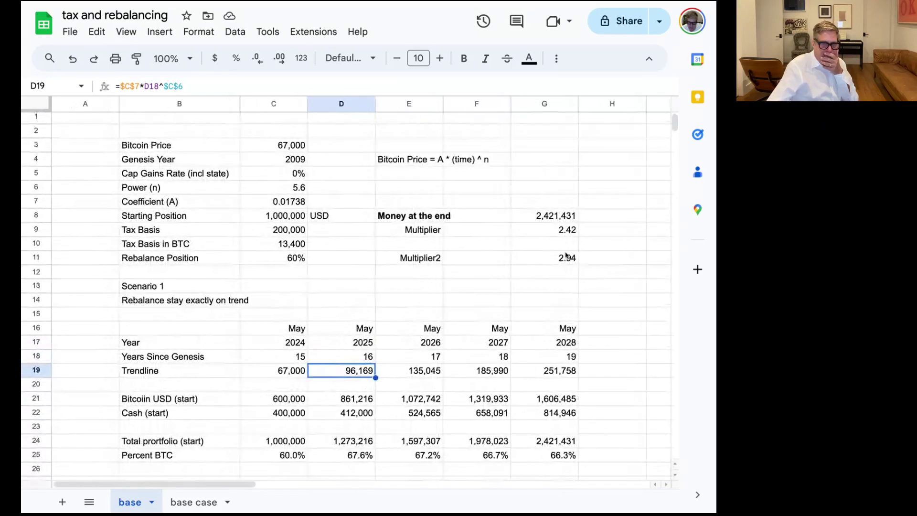
pyautogui.scroll(-1, 566, 256)
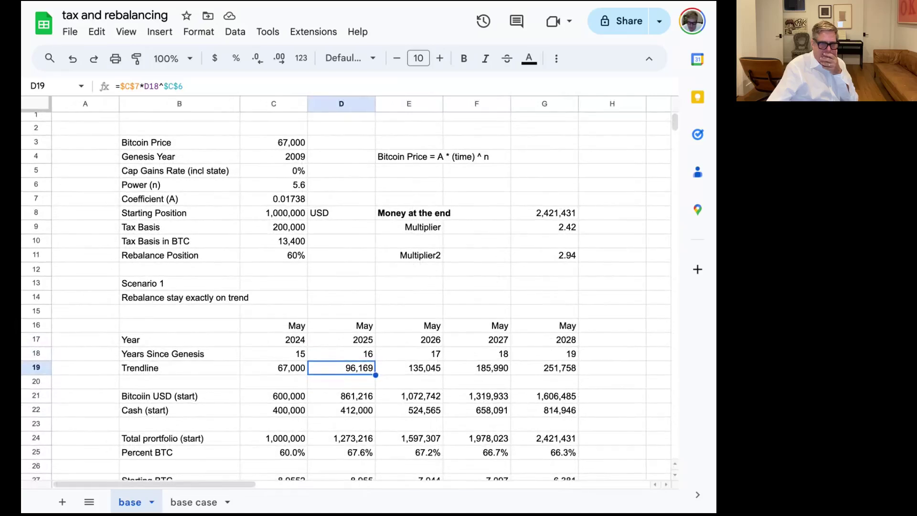
pyautogui.scroll(-1, 348, 296)
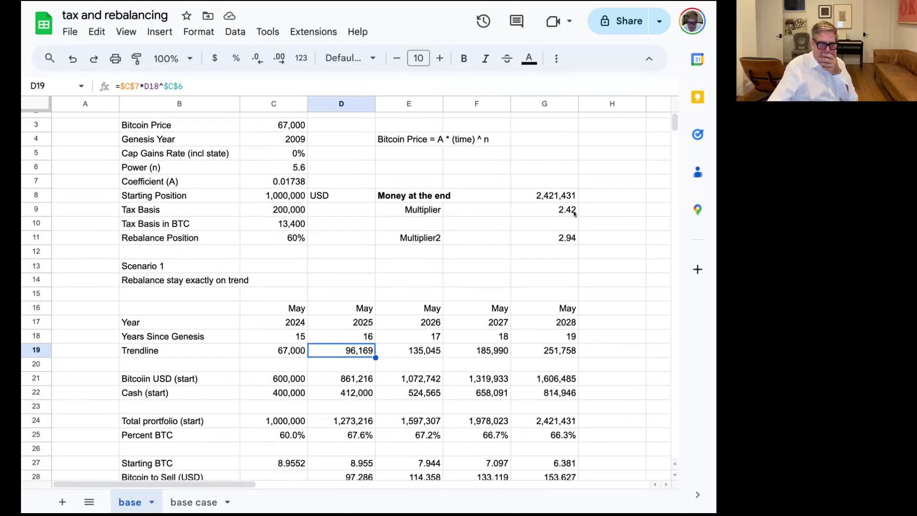
pyautogui.scroll(1, 515, 279)
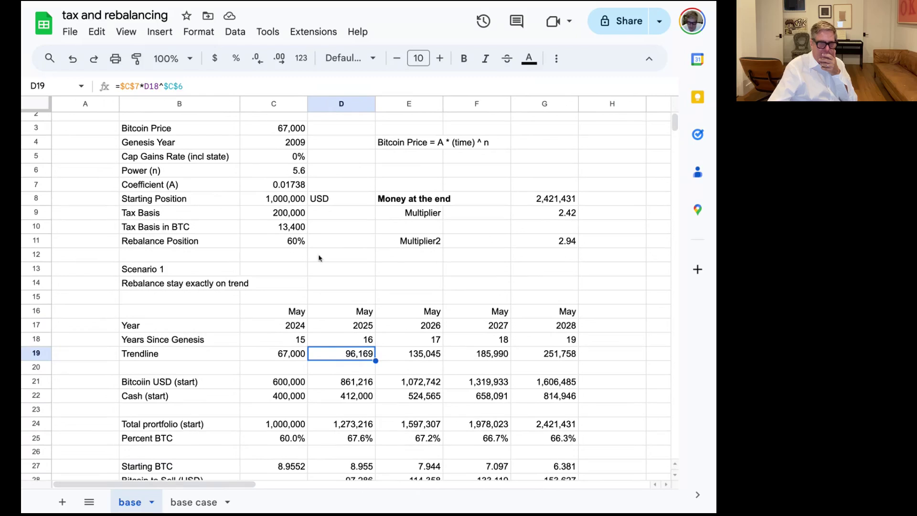
pyautogui.scroll(-3, 361, 263)
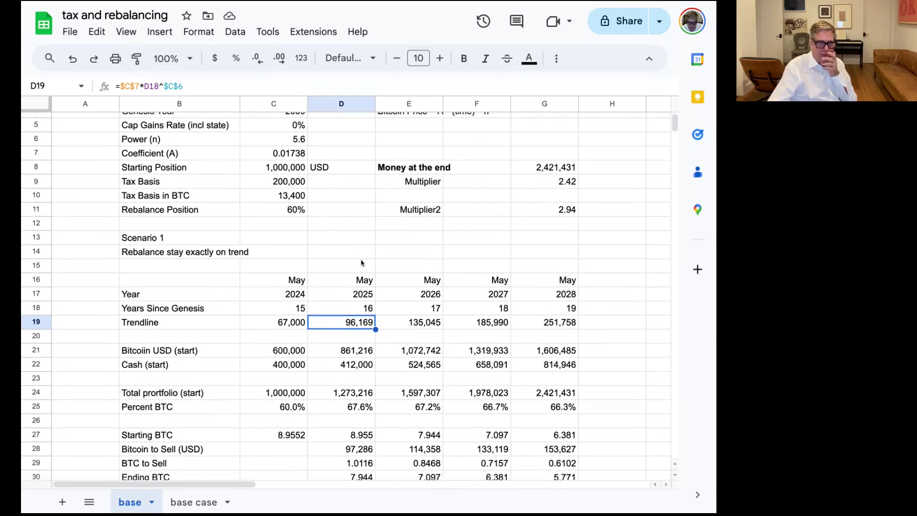
pyautogui.scroll(-15, 361, 263)
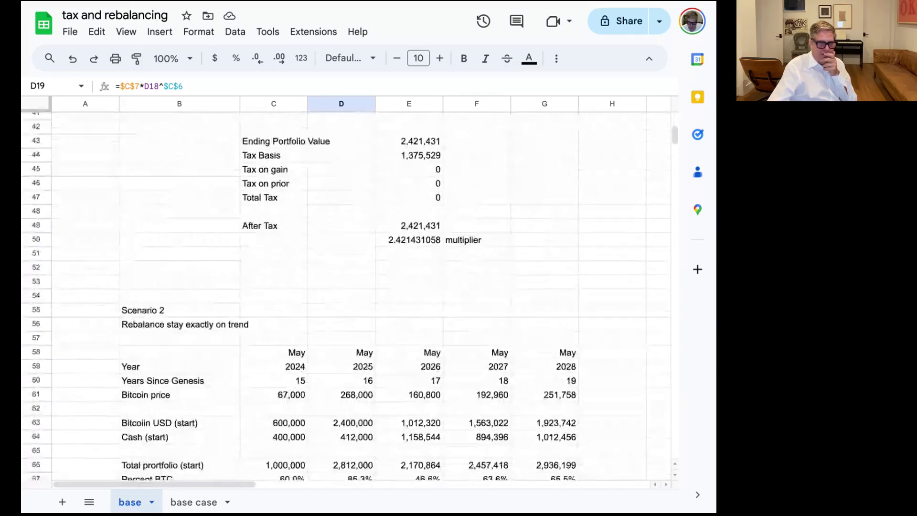
pyautogui.scroll(-1, 556, 276)
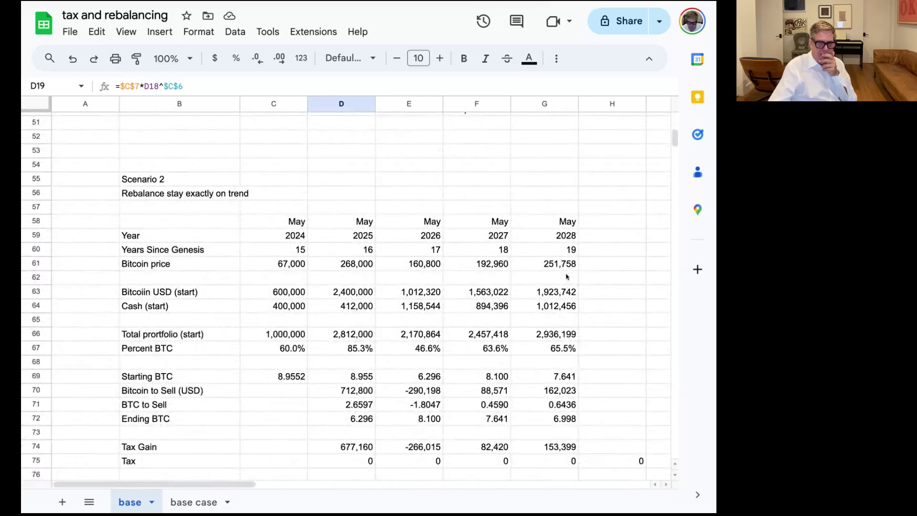
pyautogui.scroll(1, 555, 276)
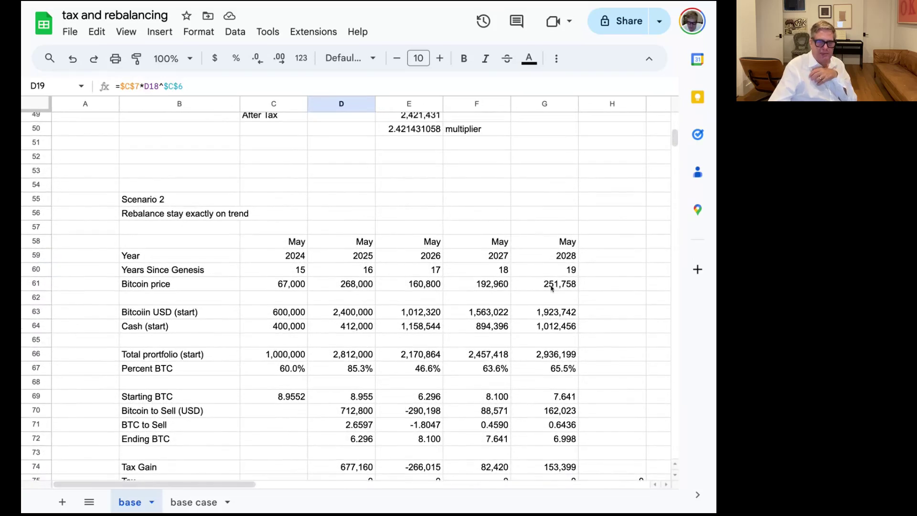
pyautogui.scroll(10, 550, 289)
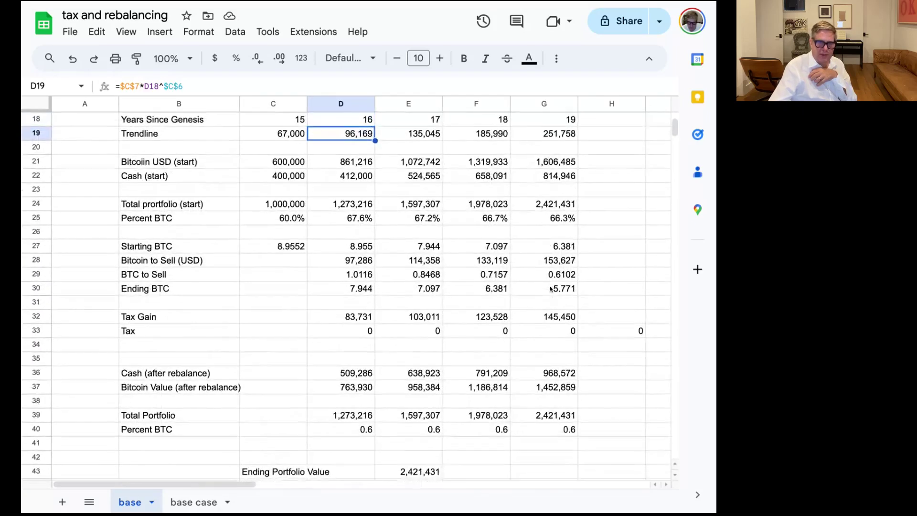
pyautogui.scroll(-12, 542, 272)
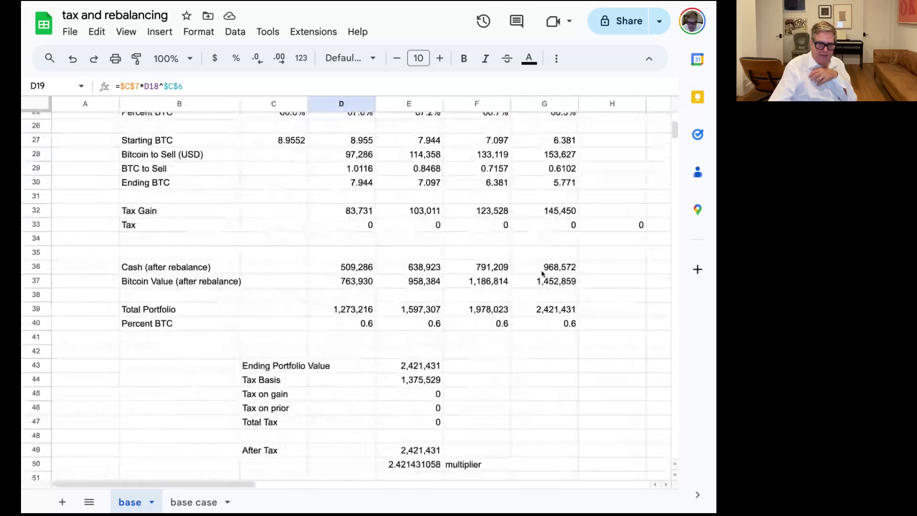
pyautogui.scroll(-1, 542, 272)
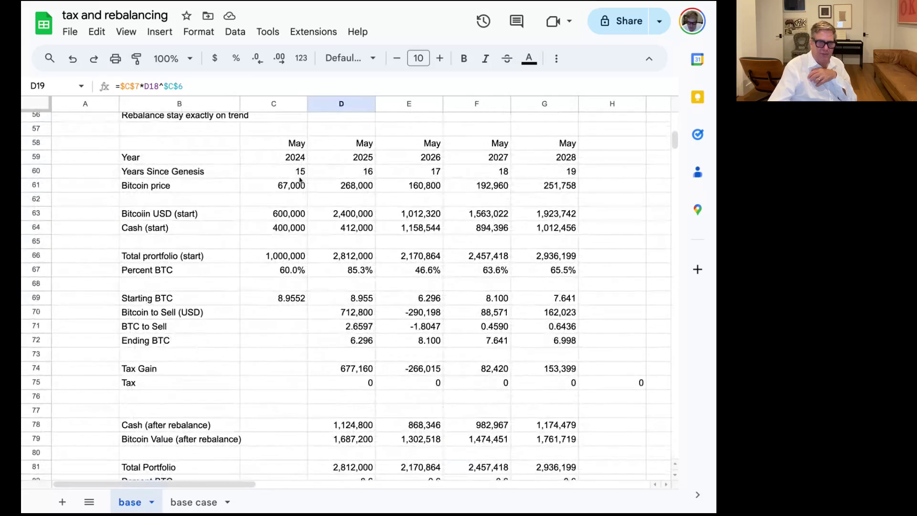
pyautogui.click(355, 188)
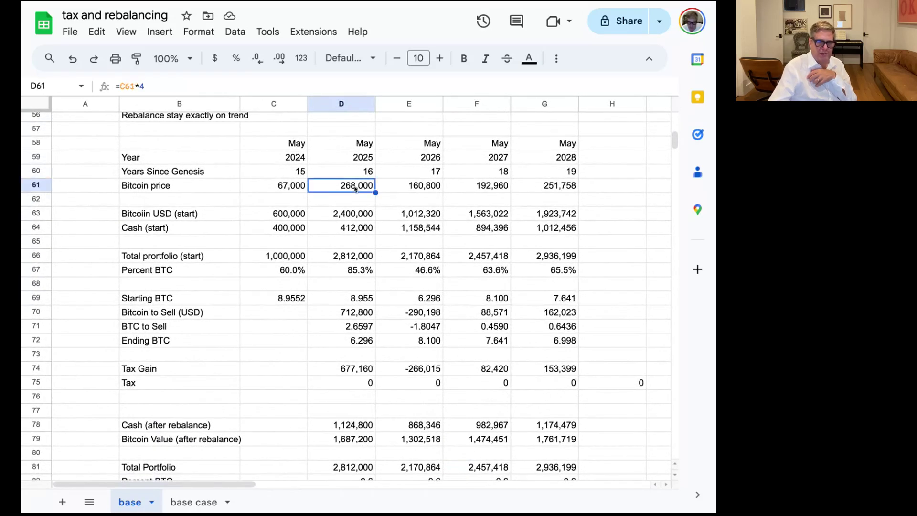
pyautogui.doubleClick(355, 186)
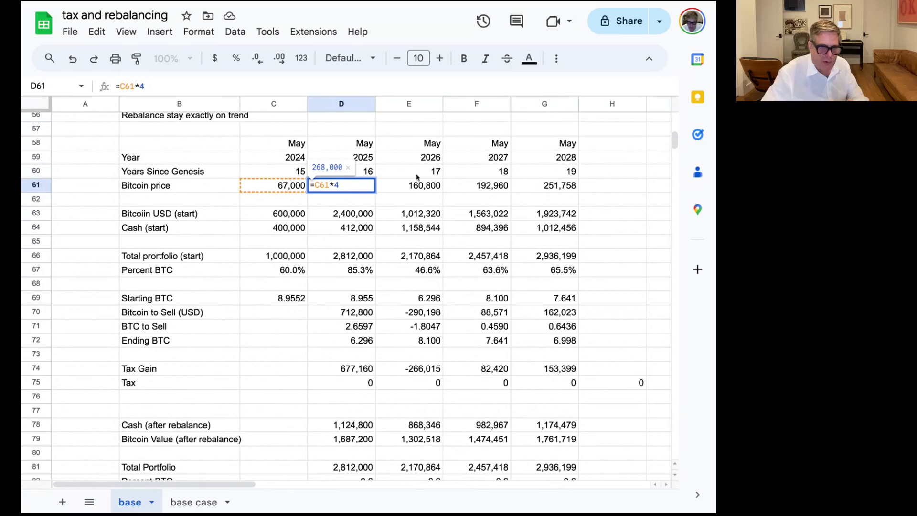
pyautogui.click(382, 218)
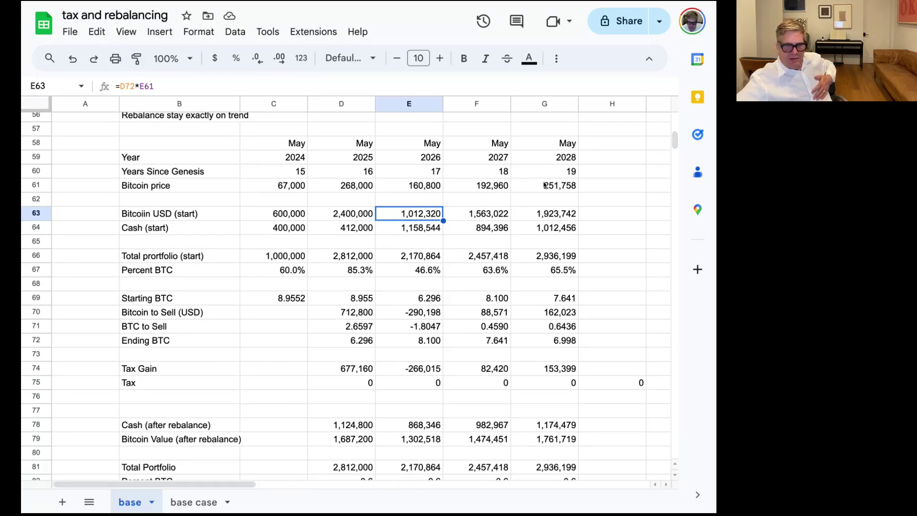
# - Return to row 1 showing Multiplier 2.42 and Multiplier2 2.94
pyautogui.scroll(1, 547, 185)
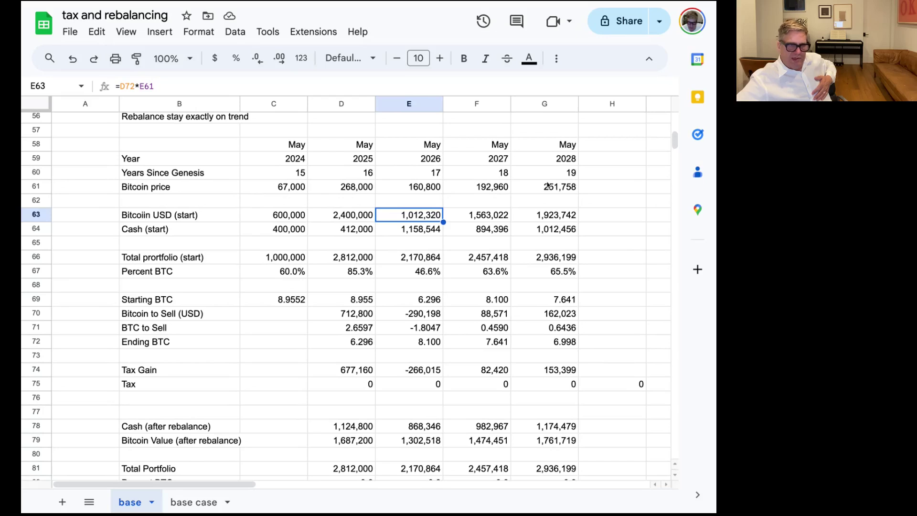
pyautogui.scroll(-1, 544, 186)
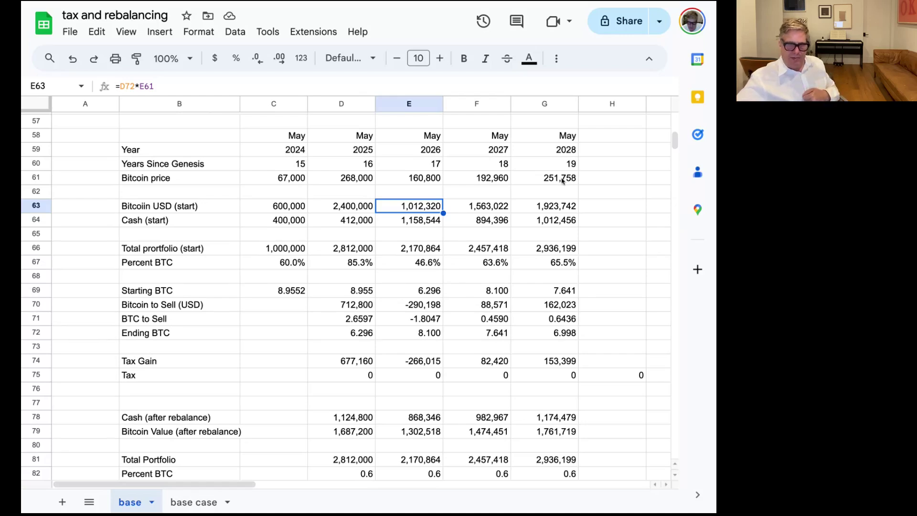
pyautogui.scroll(-1, 561, 180)
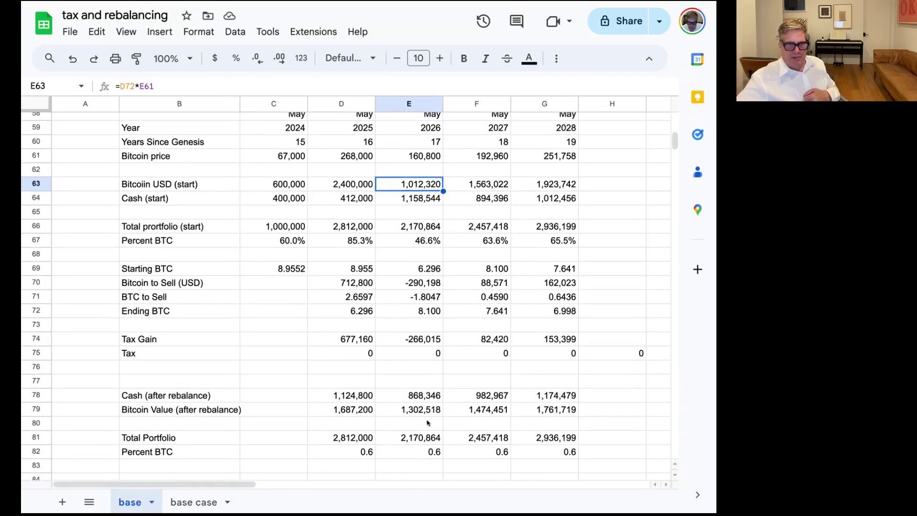
pyautogui.scroll(3, 420, 401)
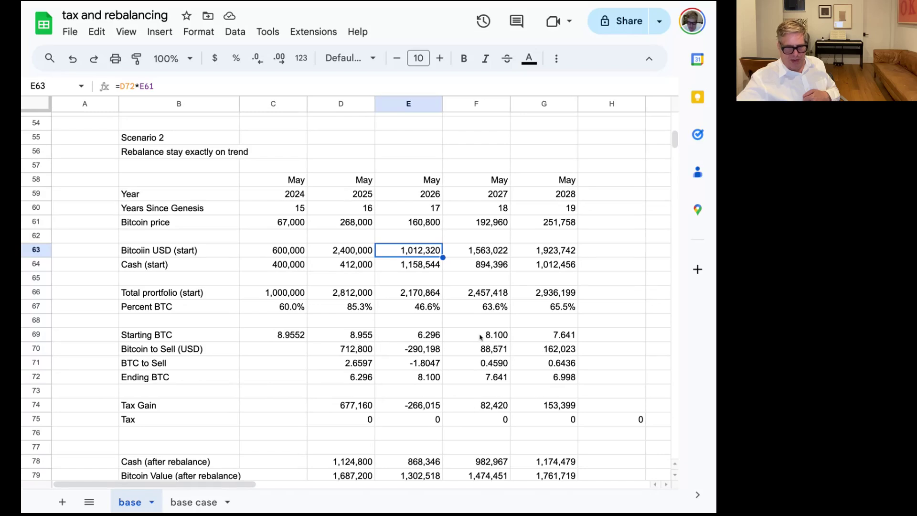
pyautogui.scroll(12, 541, 339)
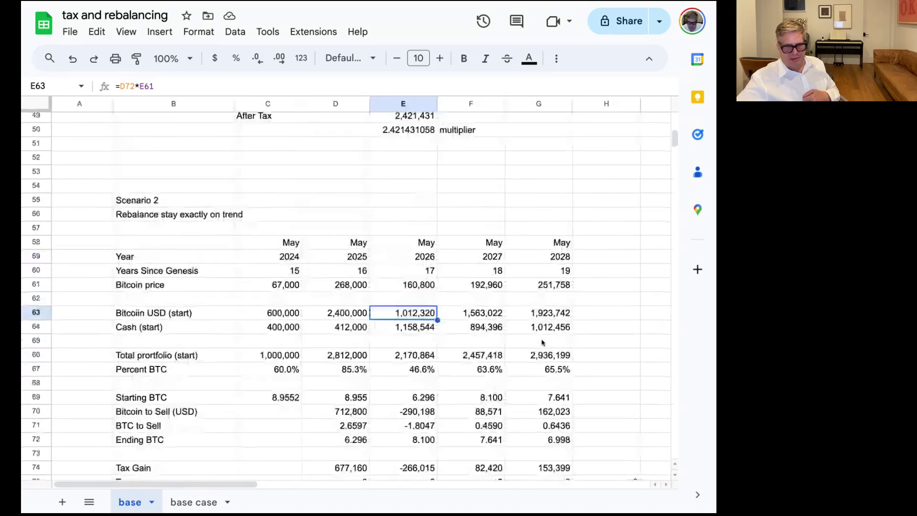
pyautogui.scroll(5, 541, 341)
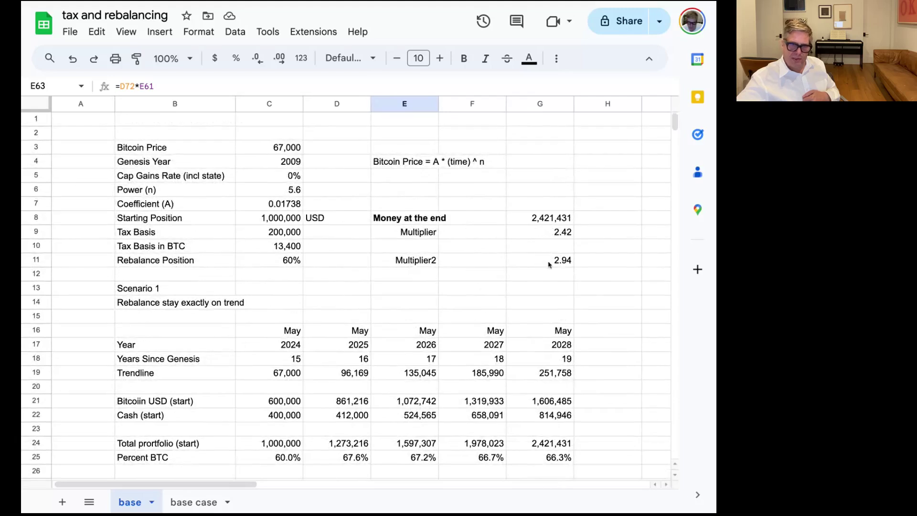
pyautogui.hscroll(-1, 550, 266)
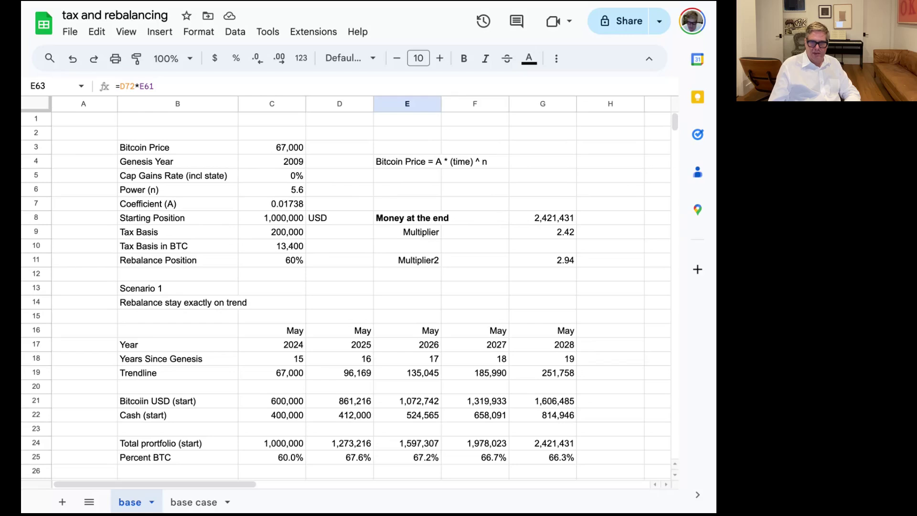
# - Enter 30% as the capital gains rate in C5, giving Multiplier 1.87 and Multiplier2 2.21
pyautogui.scroll(-3, 568, 251)
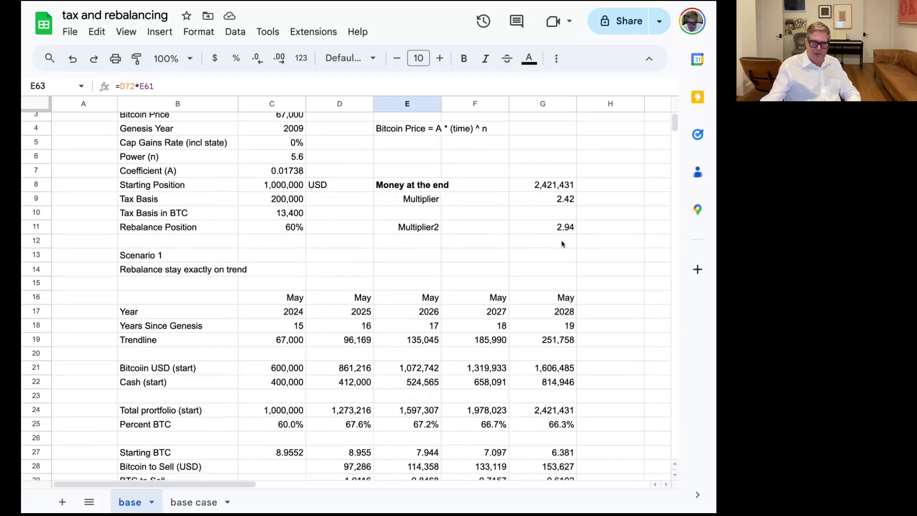
pyautogui.scroll(3, 571, 259)
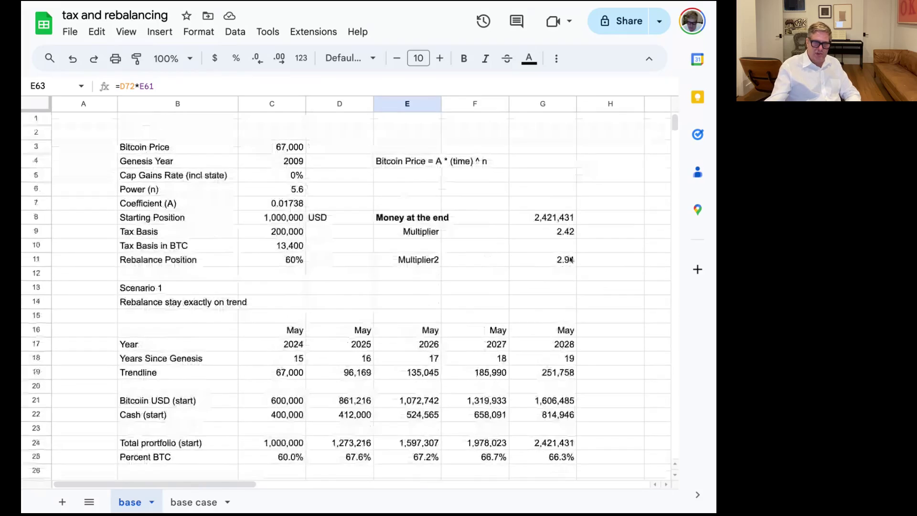
pyautogui.click(294, 175)
pyautogui.write('4')
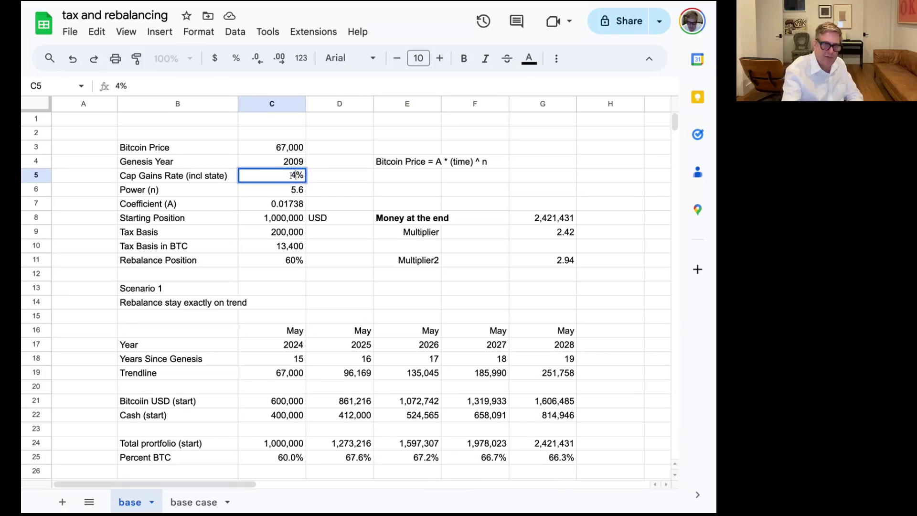
pyautogui.press('BackSpace')
pyautogui.write('3')
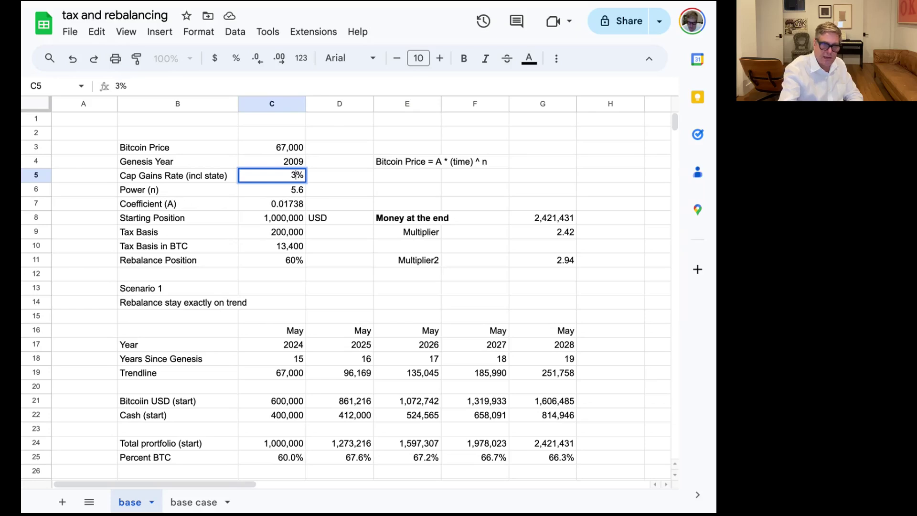
pyautogui.write('0')
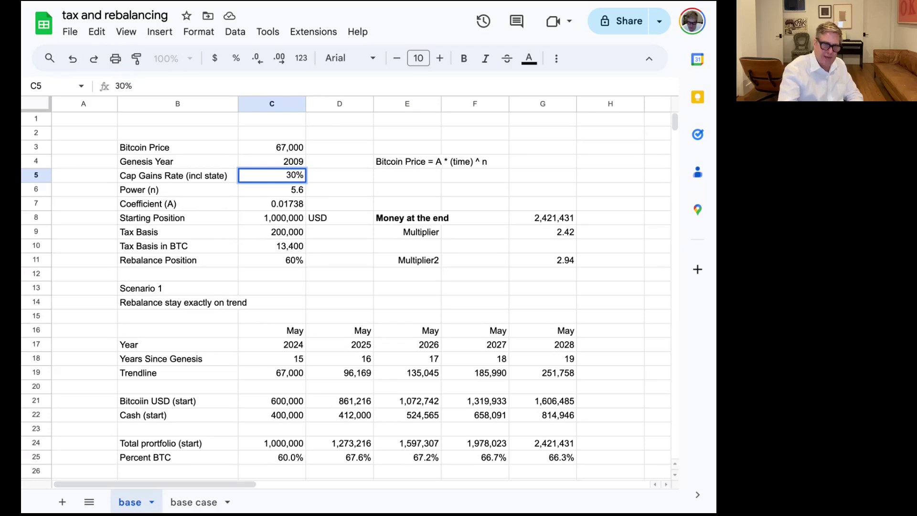
pyautogui.press('Return')
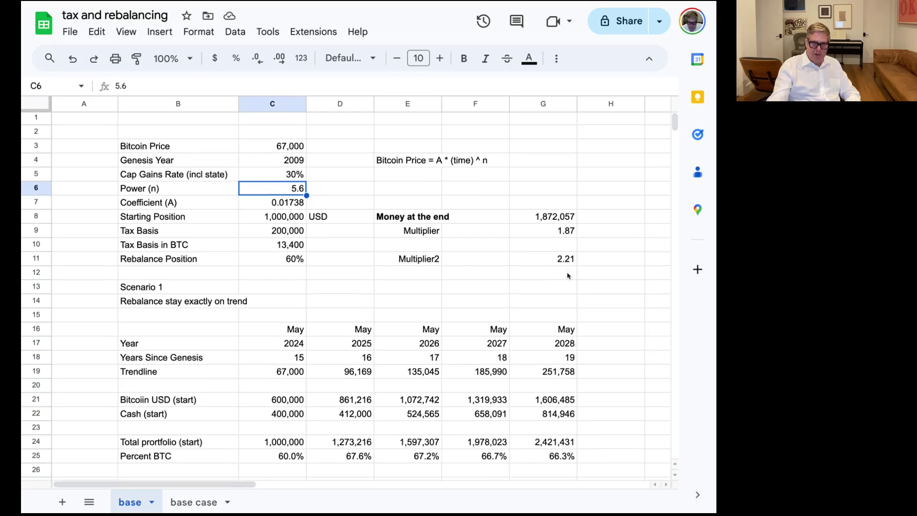
pyautogui.scroll(-1, 569, 275)
pyautogui.scroll(-1, 568, 275)
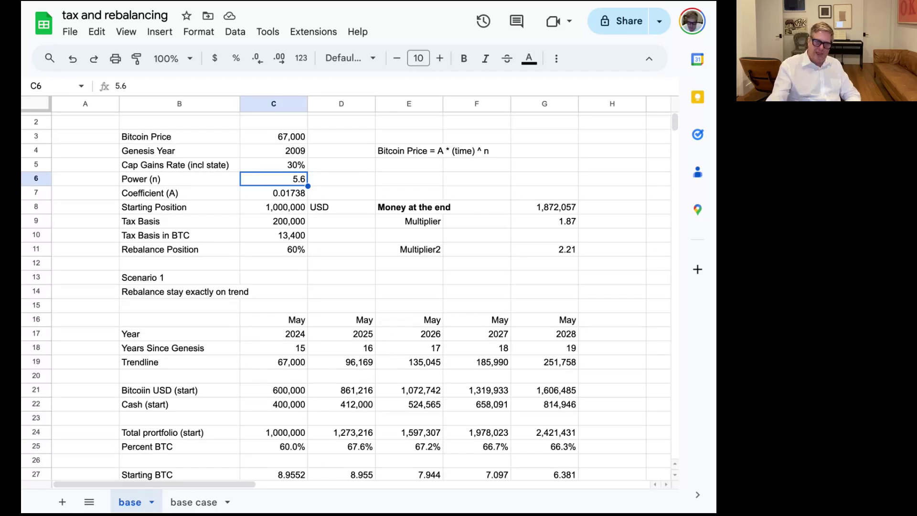
pyautogui.scroll(2, 535, 273)
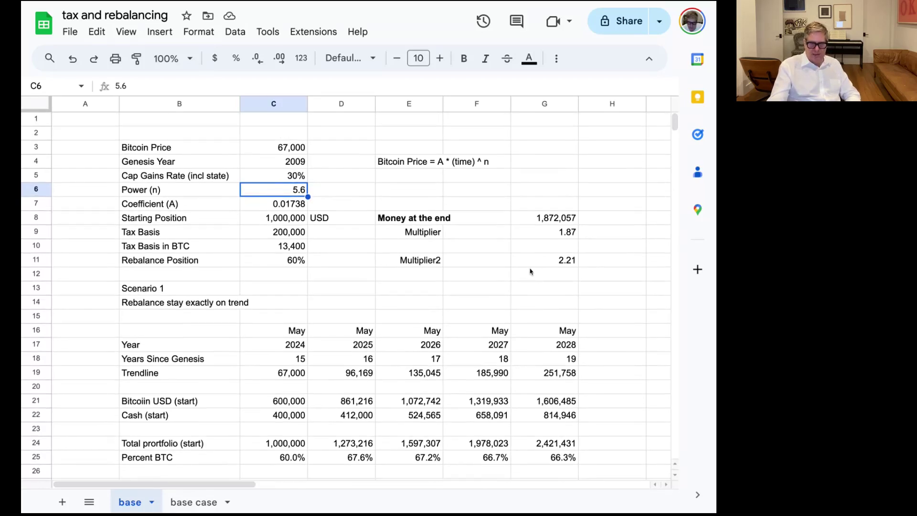
pyautogui.scroll(-1, 535, 274)
pyautogui.scroll(1, 533, 271)
pyautogui.hscroll(1, 533, 271)
pyautogui.hscroll(-1, 534, 272)
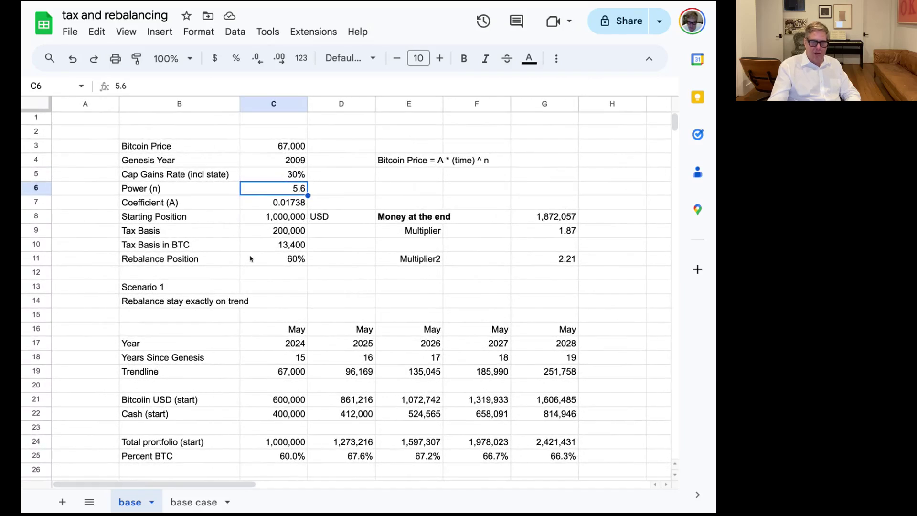
pyautogui.doubleClick(295, 258)
pyautogui.doubleClick(295, 258)
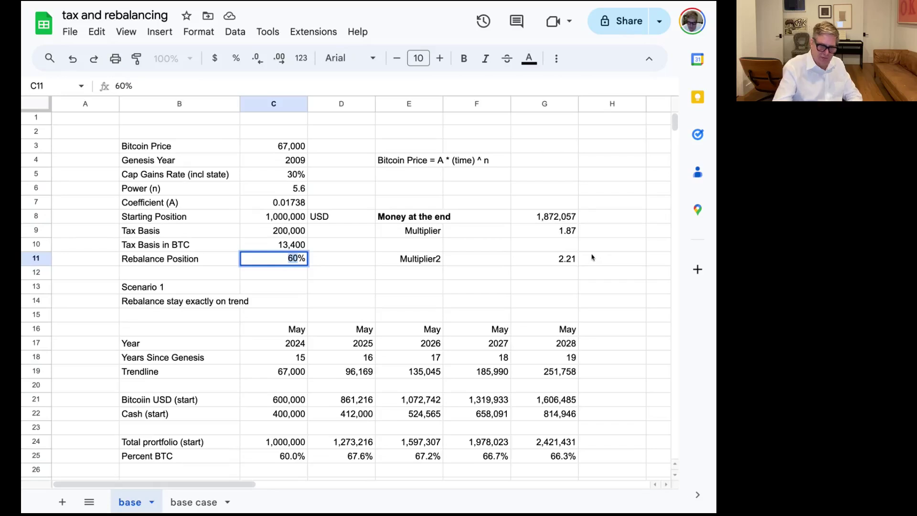
pyautogui.write('100')
pyautogui.press('Return')
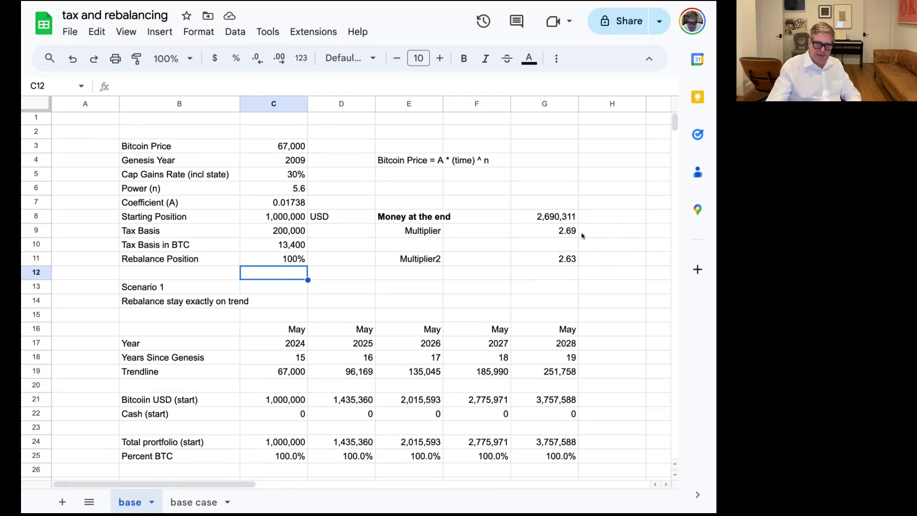
pyautogui.doubleClick(297, 258)
pyautogui.moveTo(299, 257); pyautogui.dragTo(288, 258)
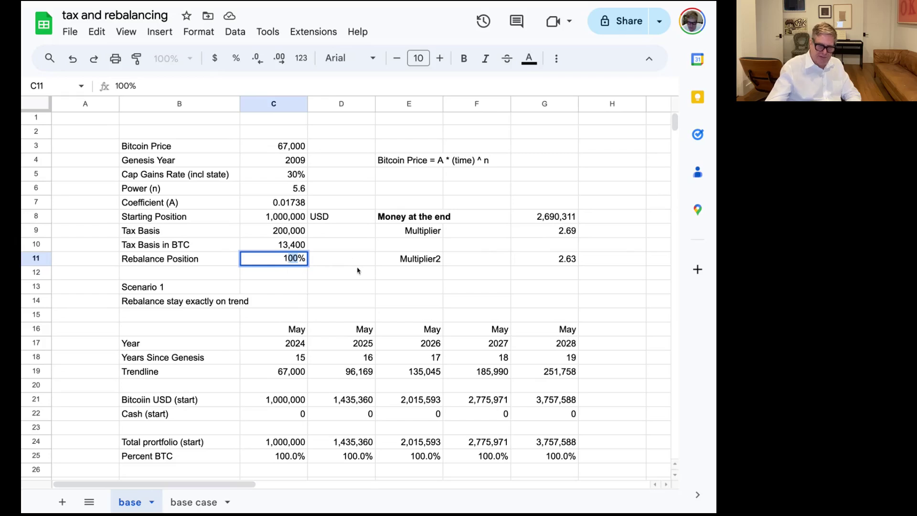
pyautogui.press('BackSpace')
pyautogui.press('BackSpace')
pyautogui.write('60')
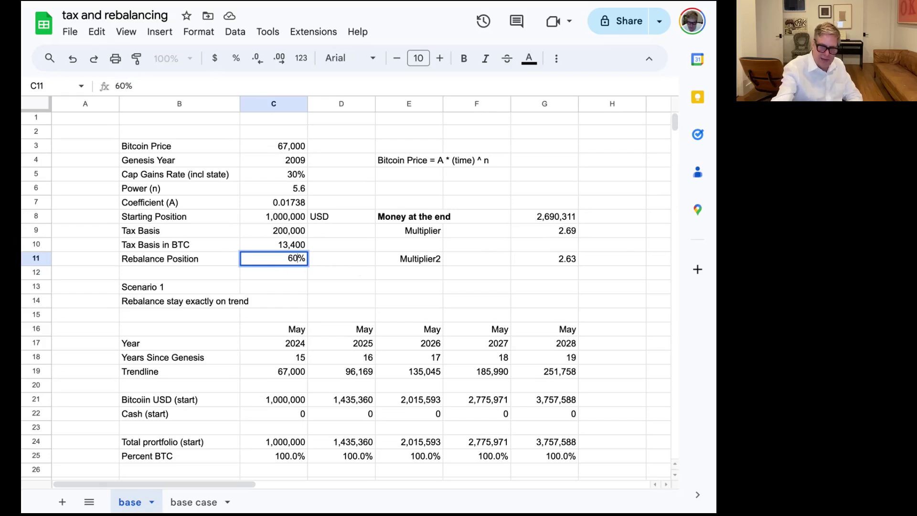
pyautogui.press('Return')
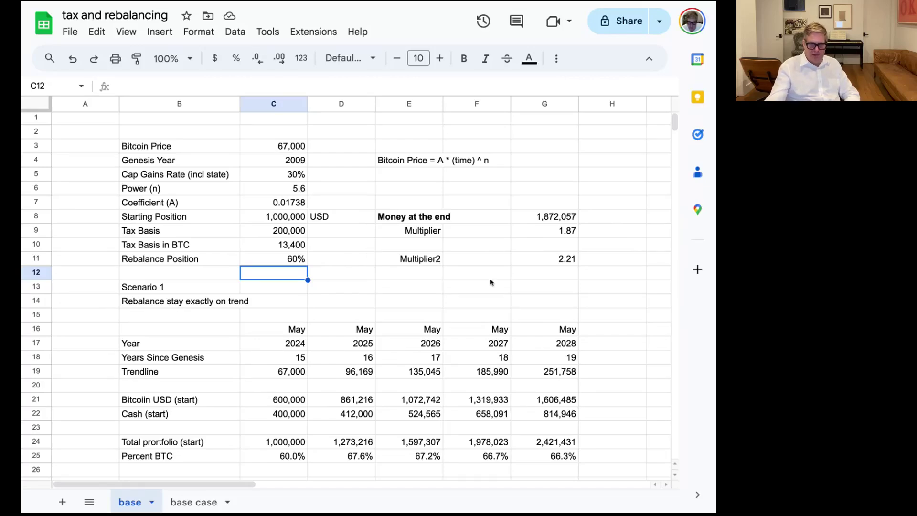
# - Scroll past the Scenario 1 tax summary to the Scenario 2 table showing 194,089 total tax
pyautogui.scroll(-1, 461, 302)
pyautogui.scroll(-11, 461, 302)
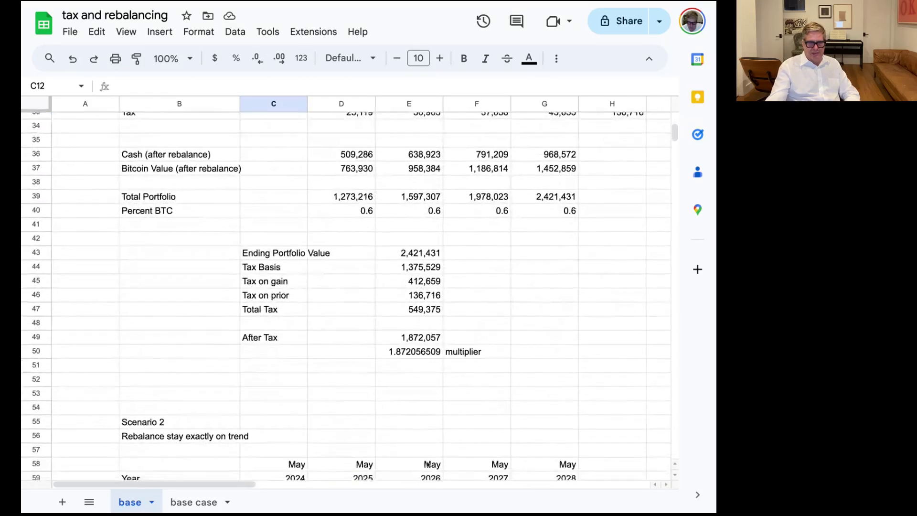
pyautogui.scroll(-4, 347, 460)
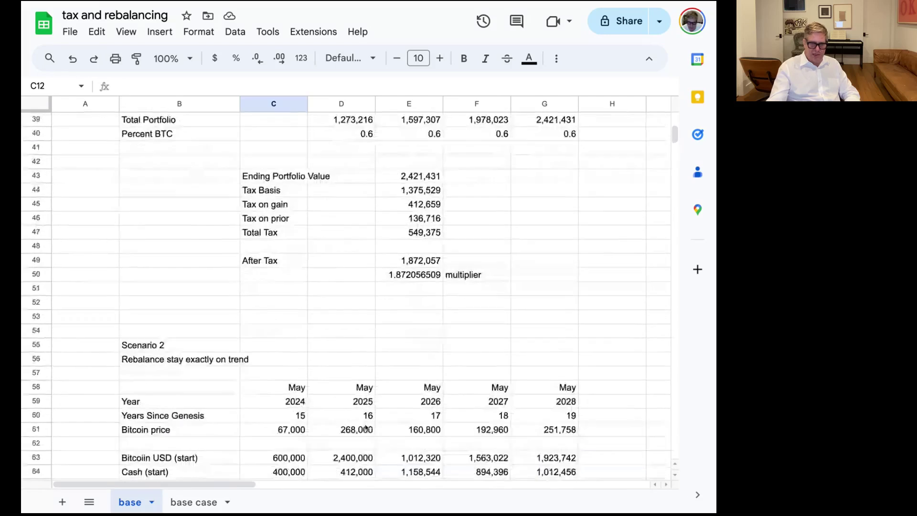
pyautogui.scroll(8, 366, 427)
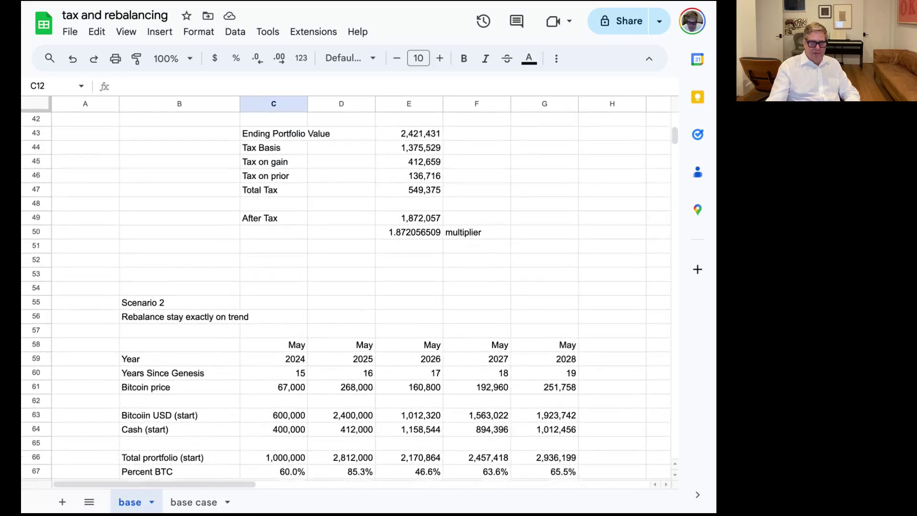
pyautogui.scroll(6, 347, 295)
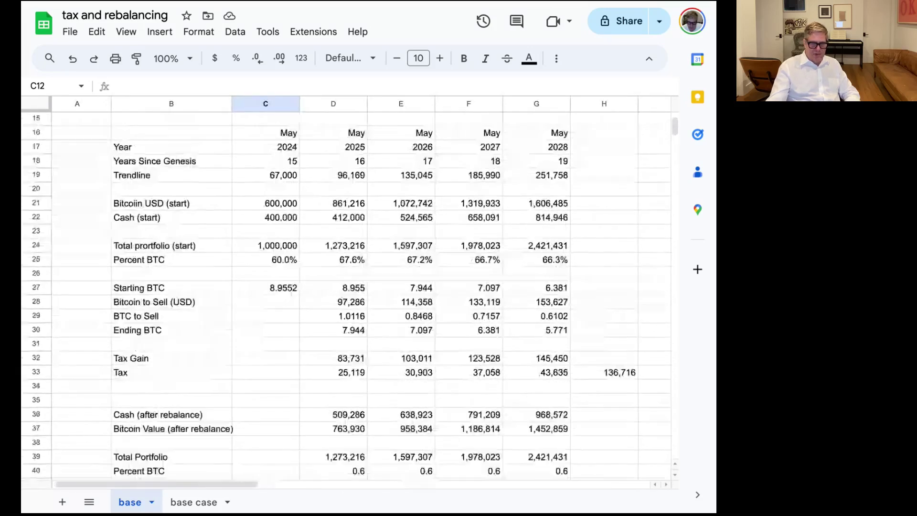
pyautogui.scroll(2, 320, 415)
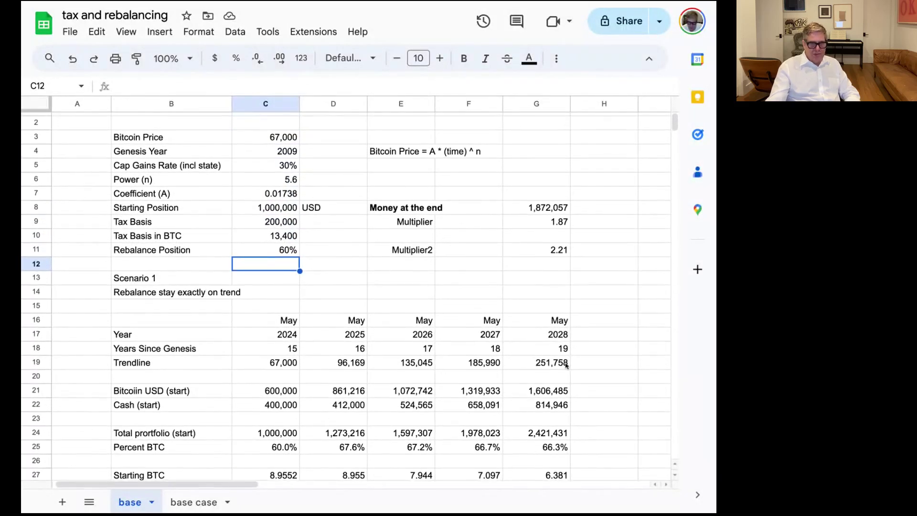
pyautogui.scroll(1, 565, 368)
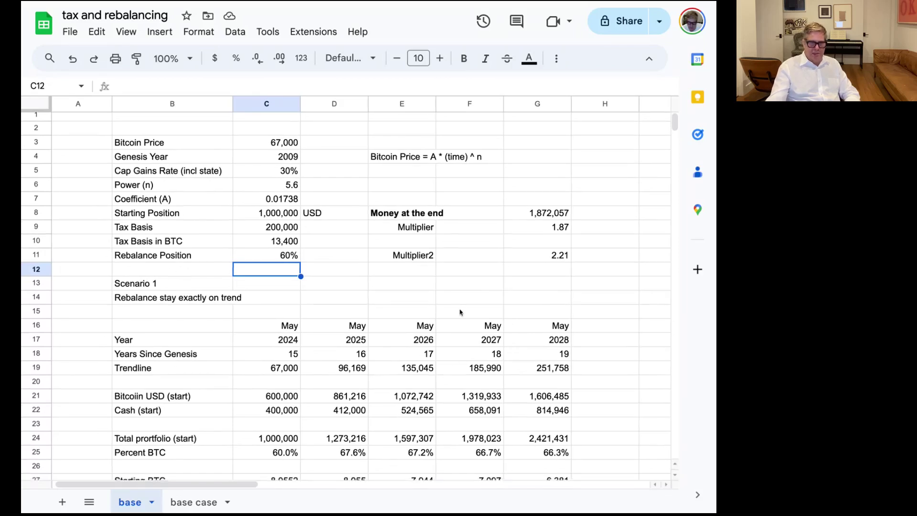
pyautogui.scroll(-2, 456, 312)
pyautogui.scroll(-1, 459, 316)
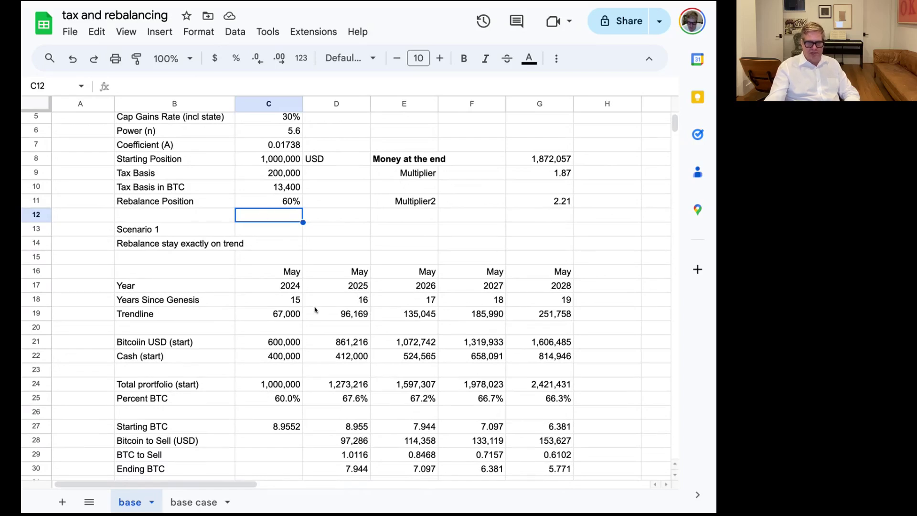
pyautogui.scroll(-3, 315, 309)
pyautogui.scroll(-10, 314, 310)
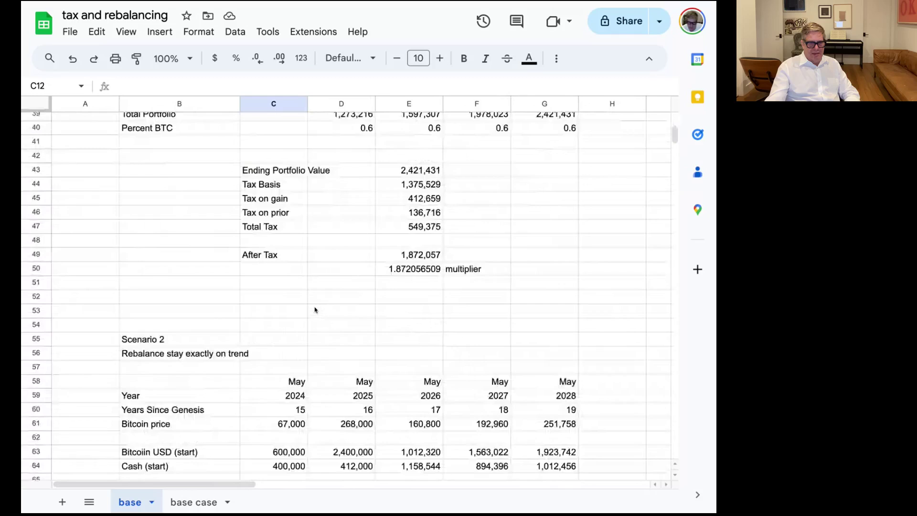
pyautogui.scroll(-5, 347, 296)
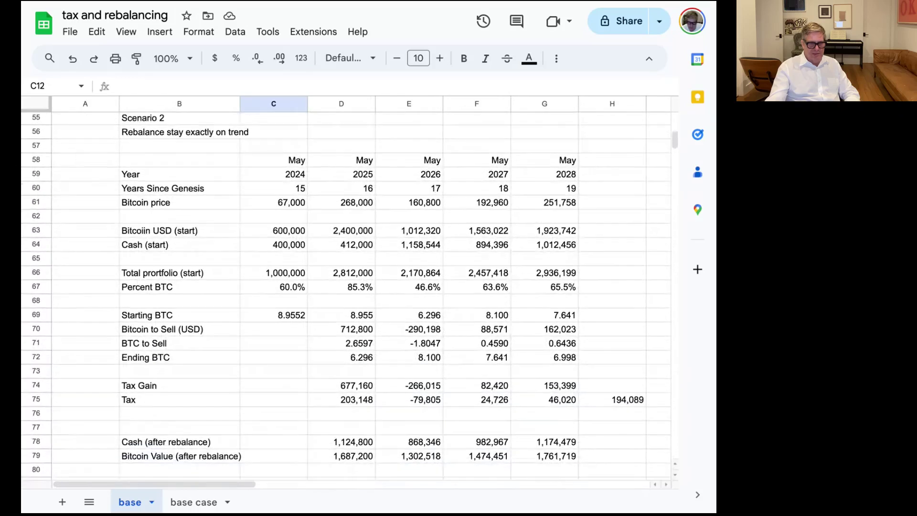
pyautogui.scroll(-2, 347, 297)
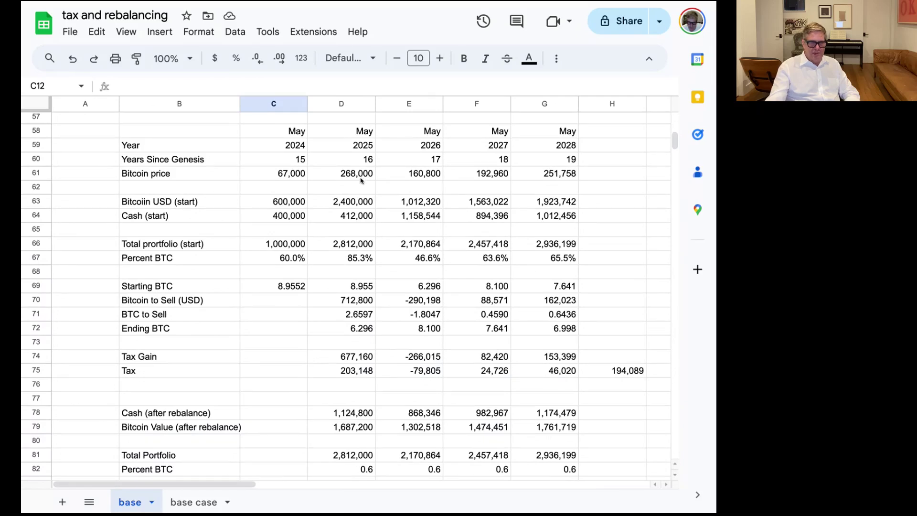
pyautogui.scroll(-1, 359, 290)
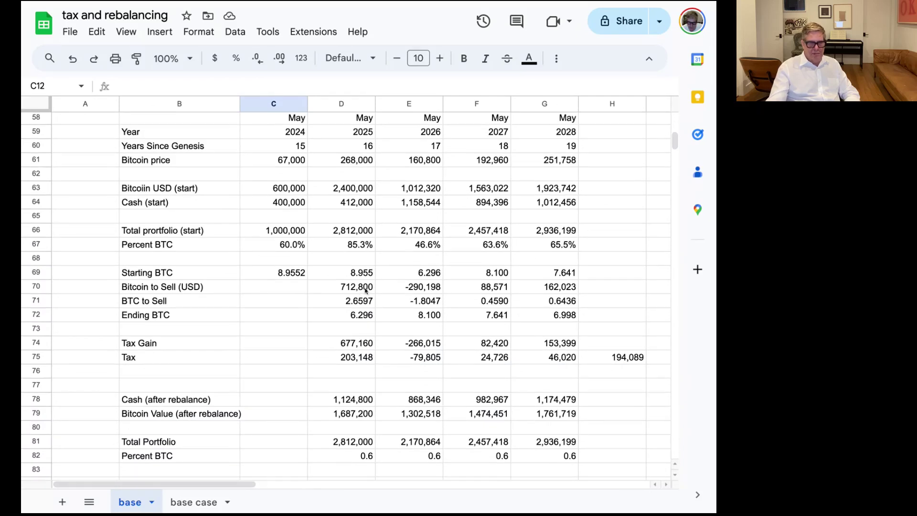
pyautogui.scroll(1, 358, 291)
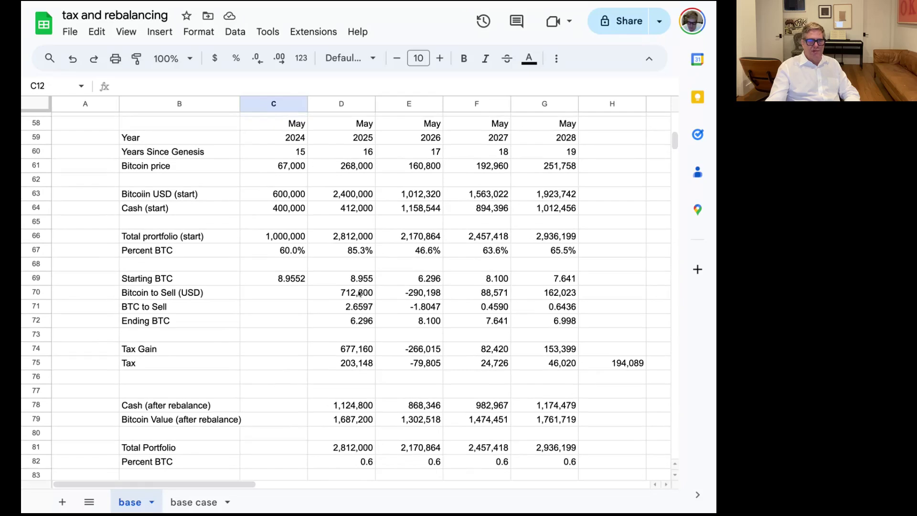
pyautogui.scroll(2, 358, 293)
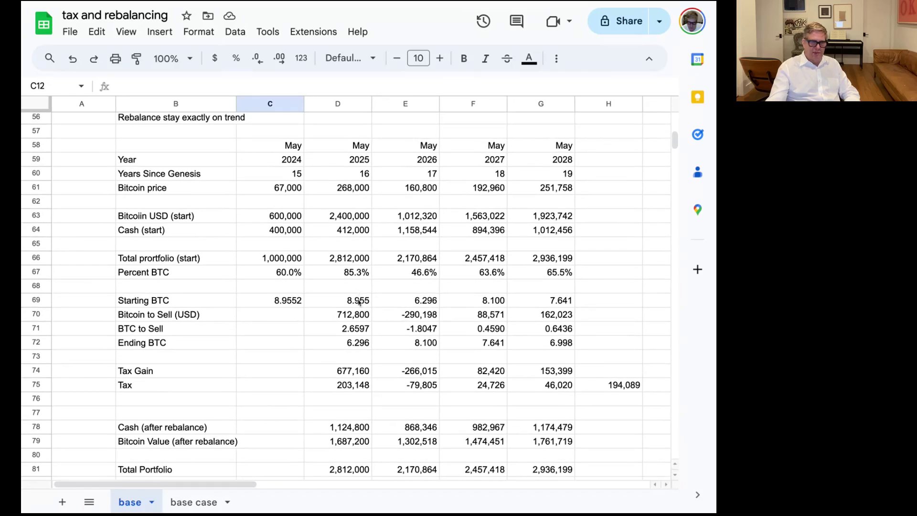